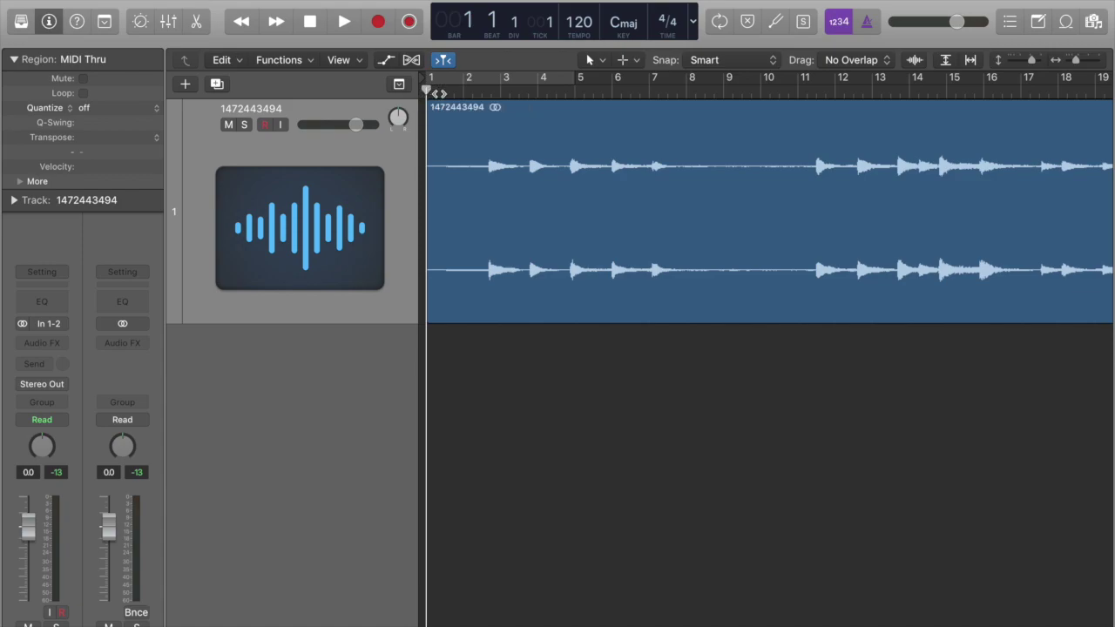
Step: Collapse the Region section of the inspector and start the song playing
click(14, 60)
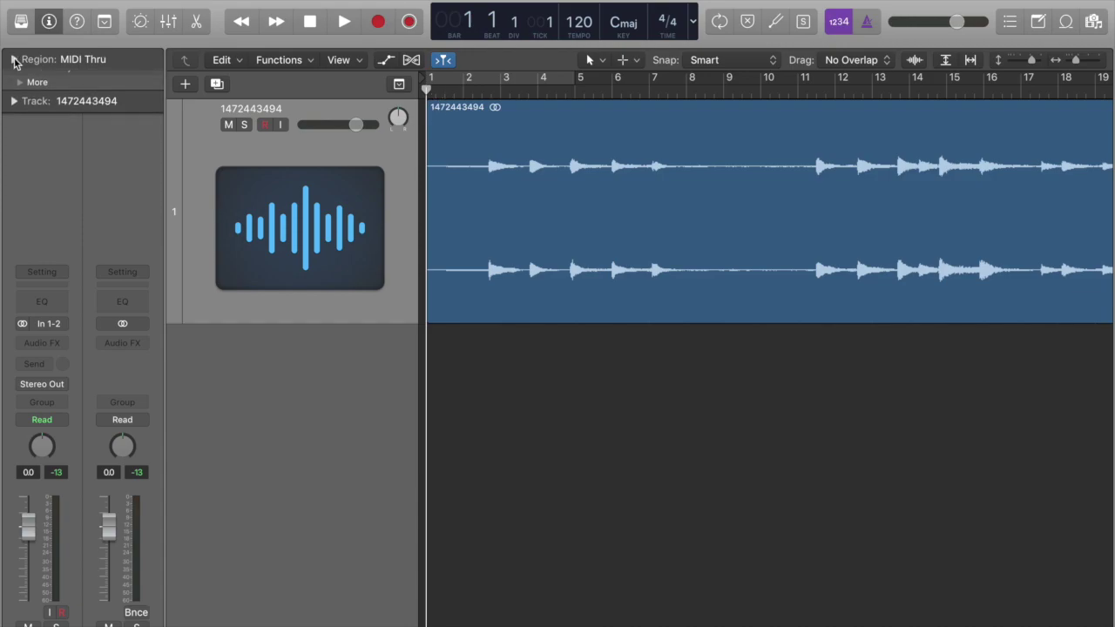
key(space)
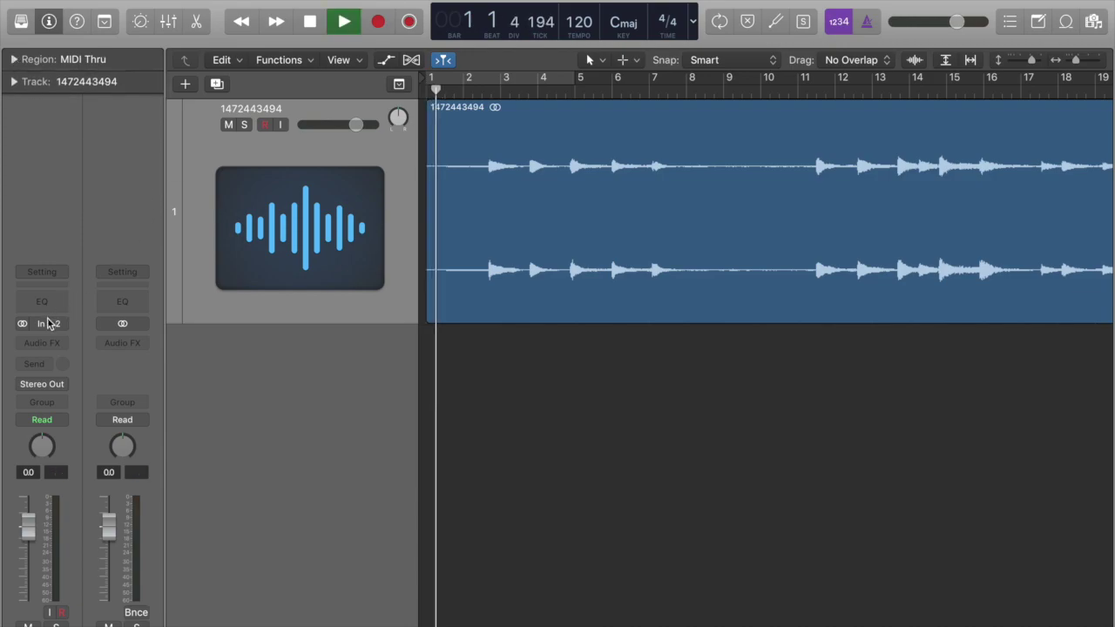
click(47, 343)
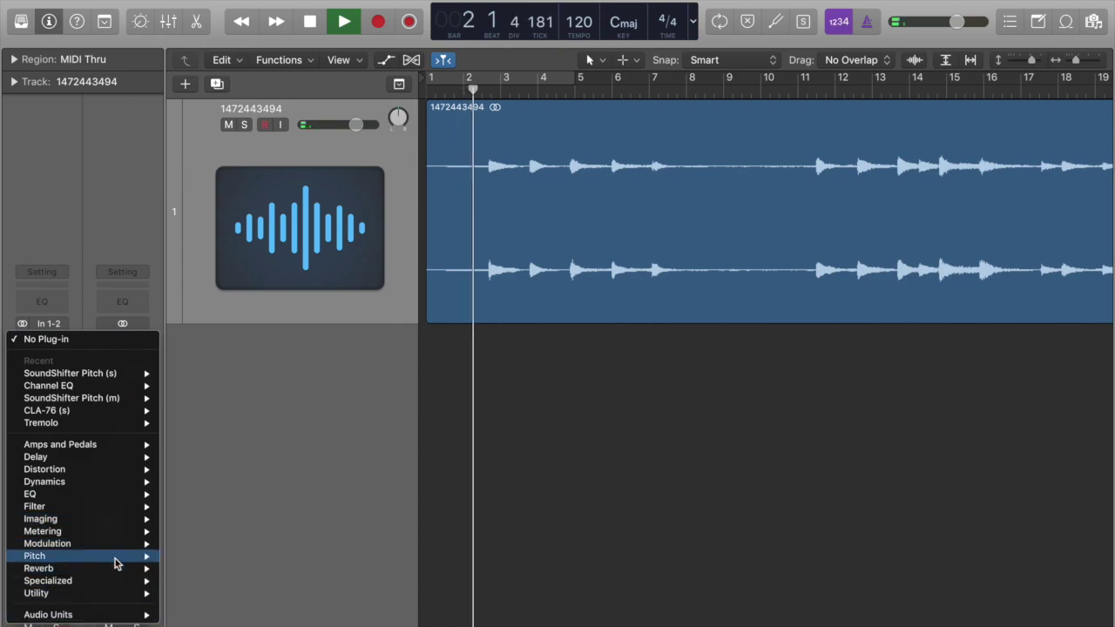
Step: Insert a stereo BPM Counter on the song track, read its 109.1 BPM result, then stop playback
mouse_move(119, 543)
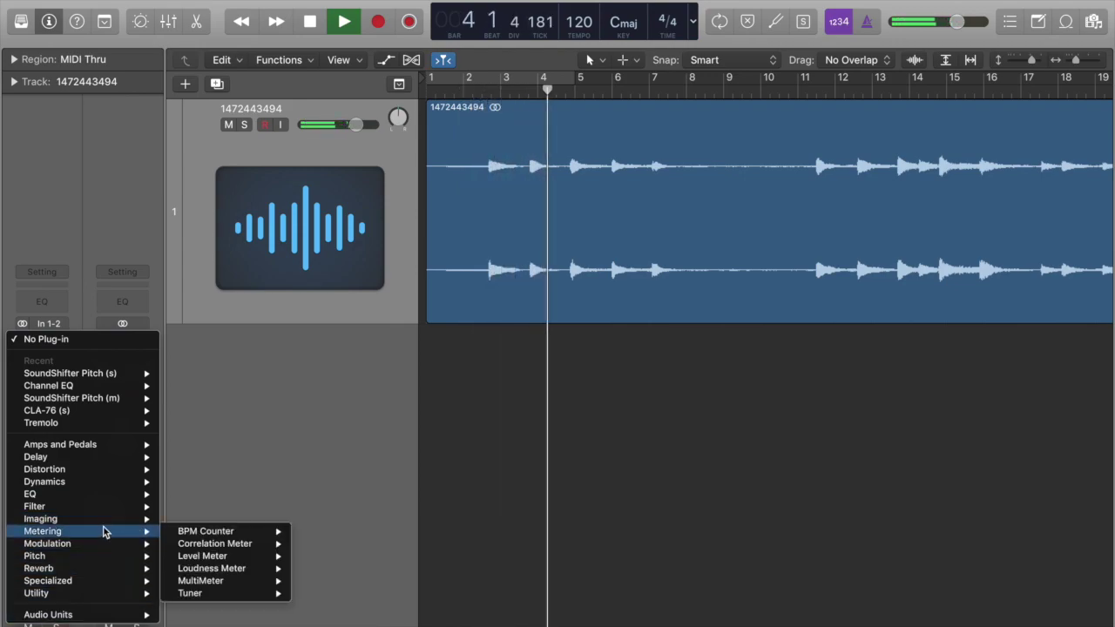
mouse_move(228, 535)
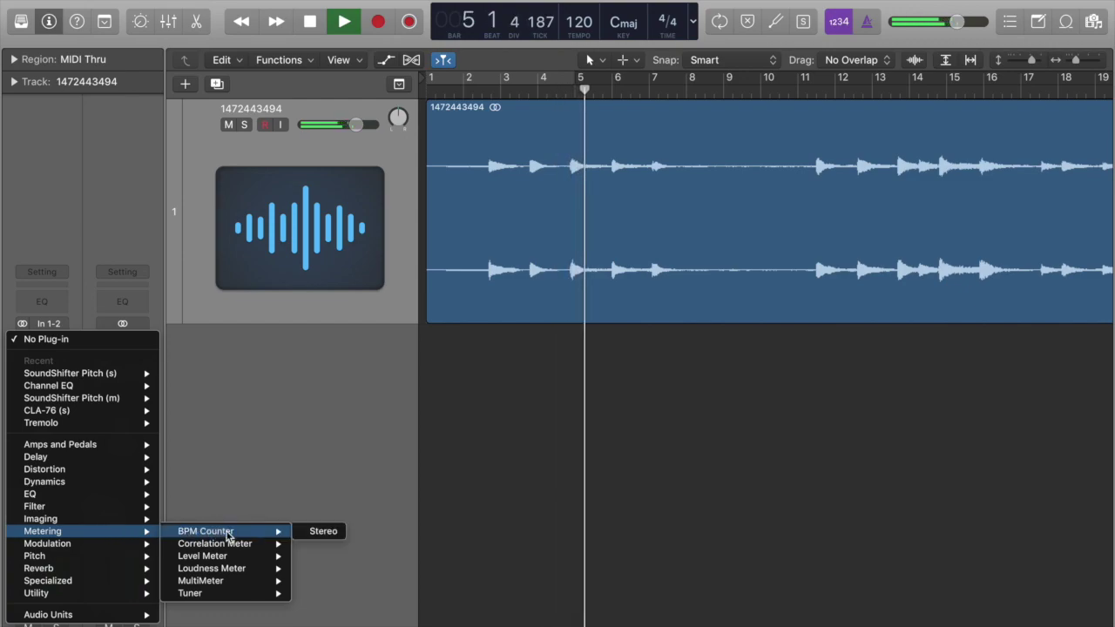
click(319, 532)
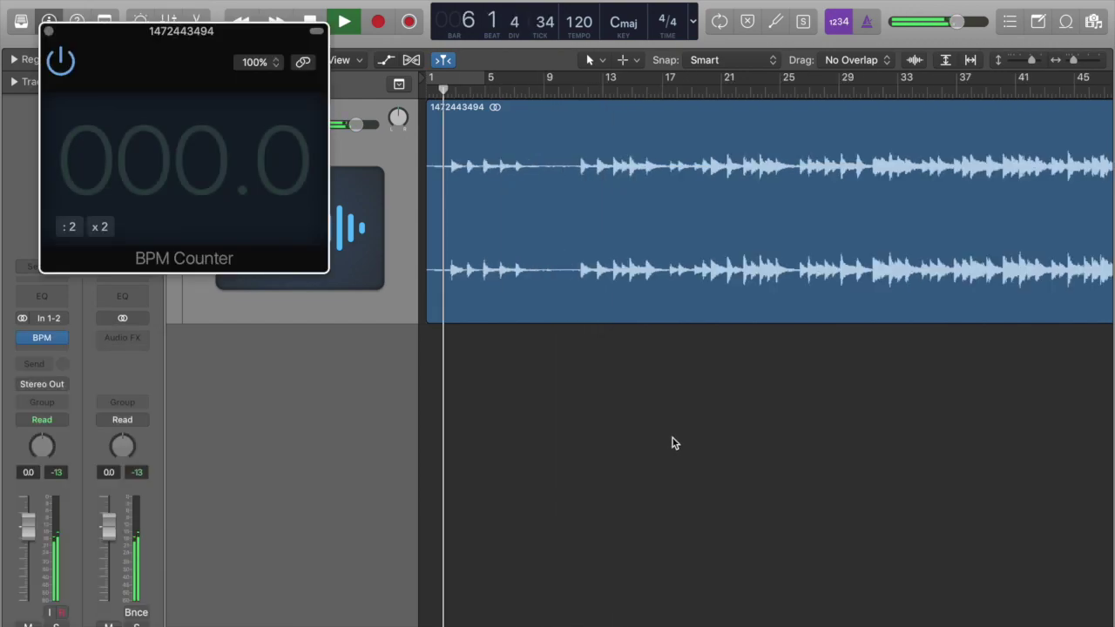
key(z)
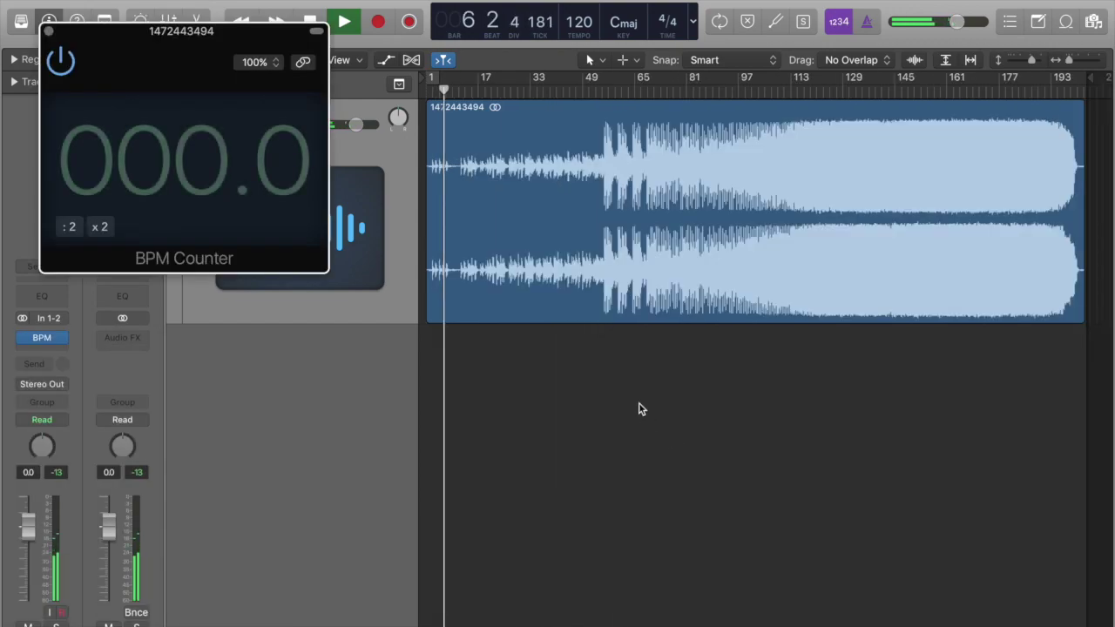
click(602, 91)
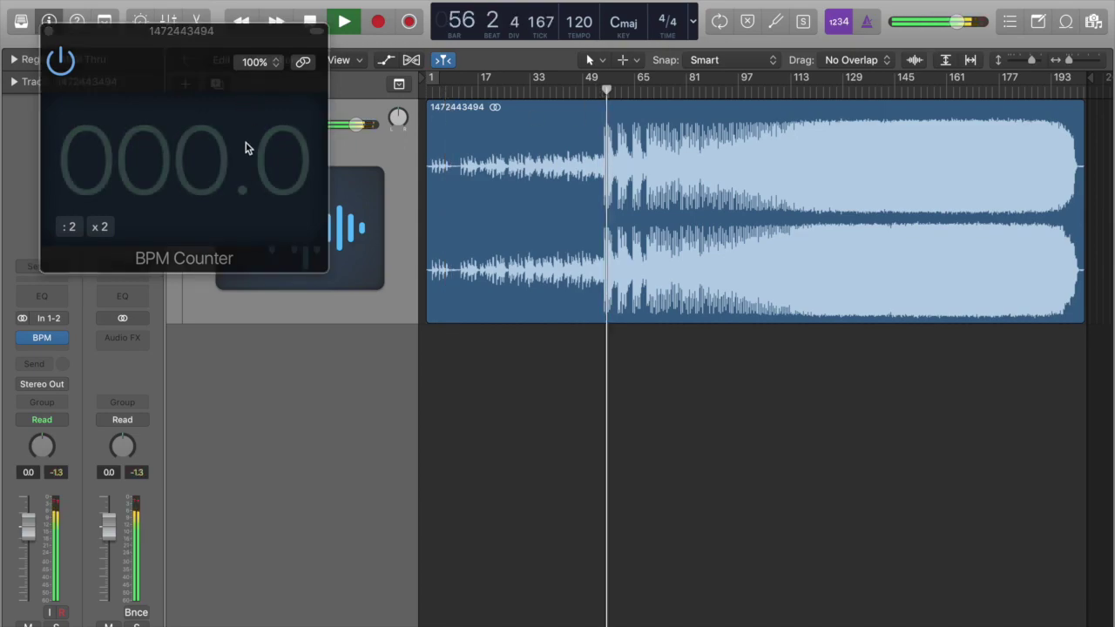
drag(184, 43, 589, 179)
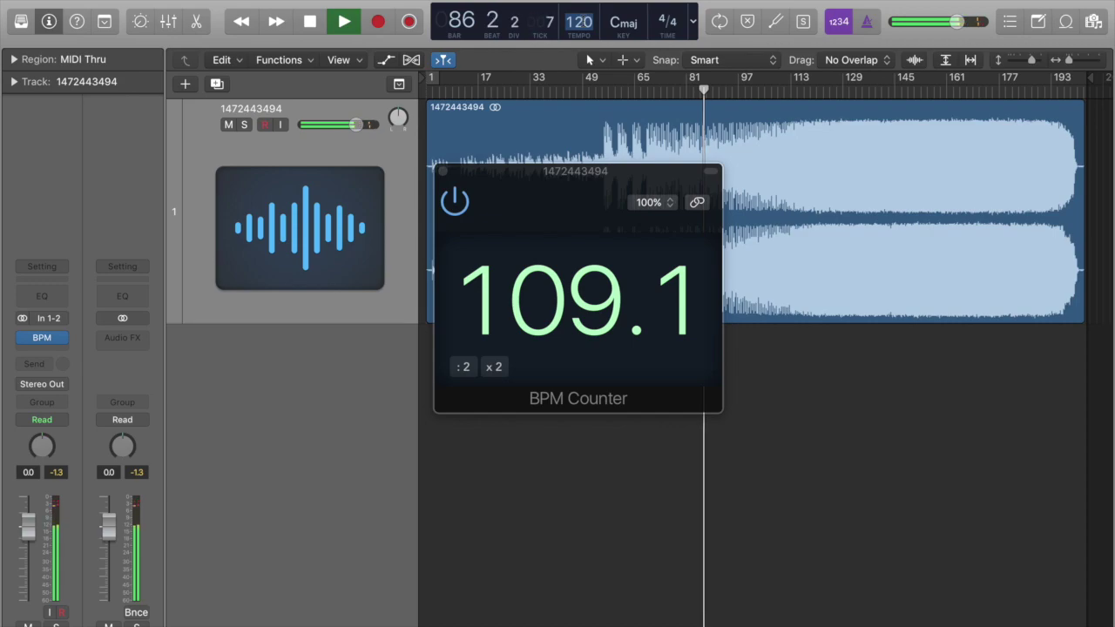
key(space)
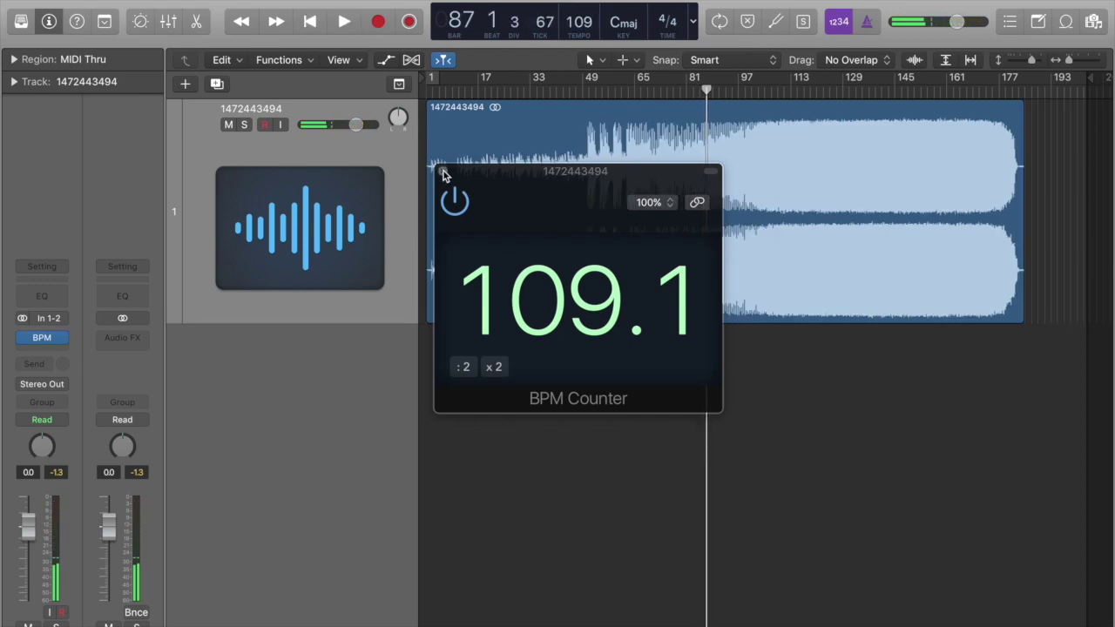
Step: Close the BPM Counter, zoom in, enlarge the track lane and play from the song's start
click(442, 172)
scroll(505, 187, up, 6)
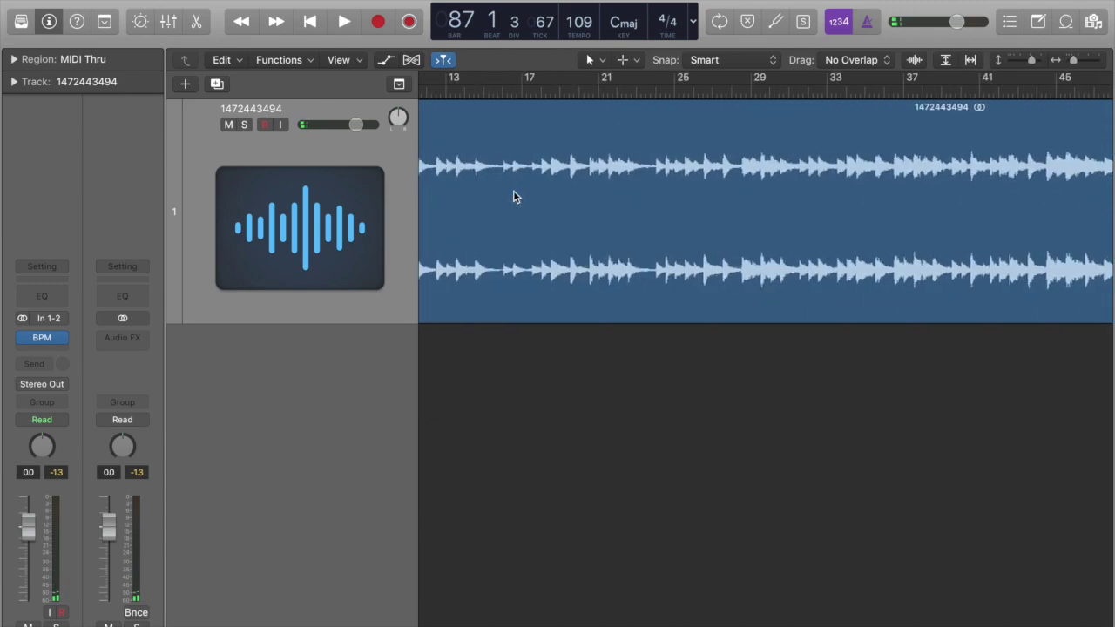
key(Return)
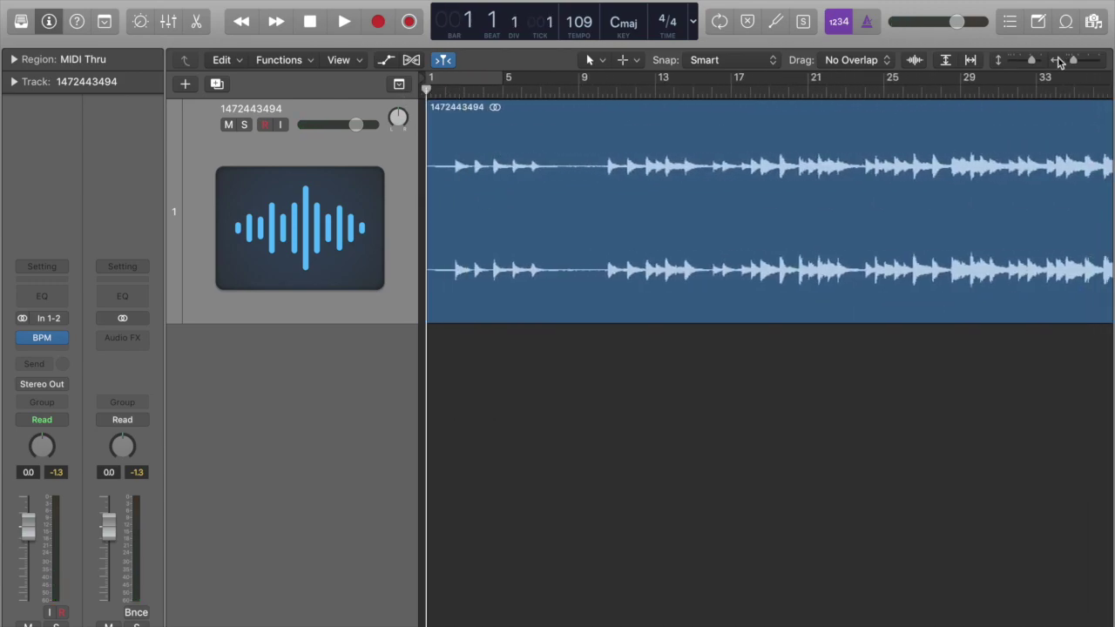
drag(1032, 62, 1035, 58)
scroll(824, 155, up, 4)
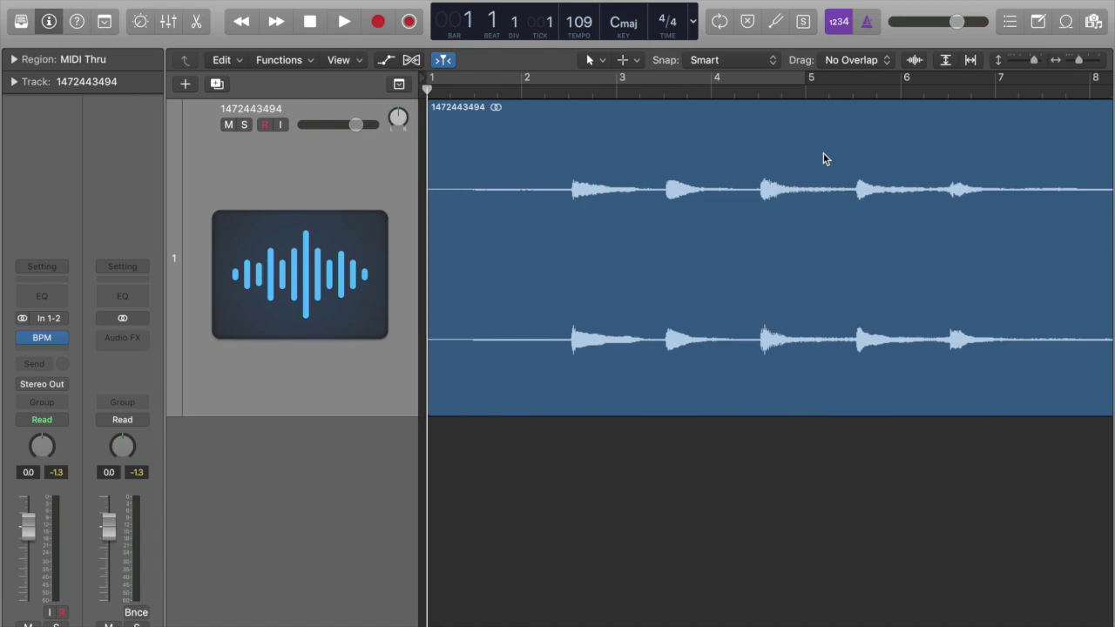
key(space)
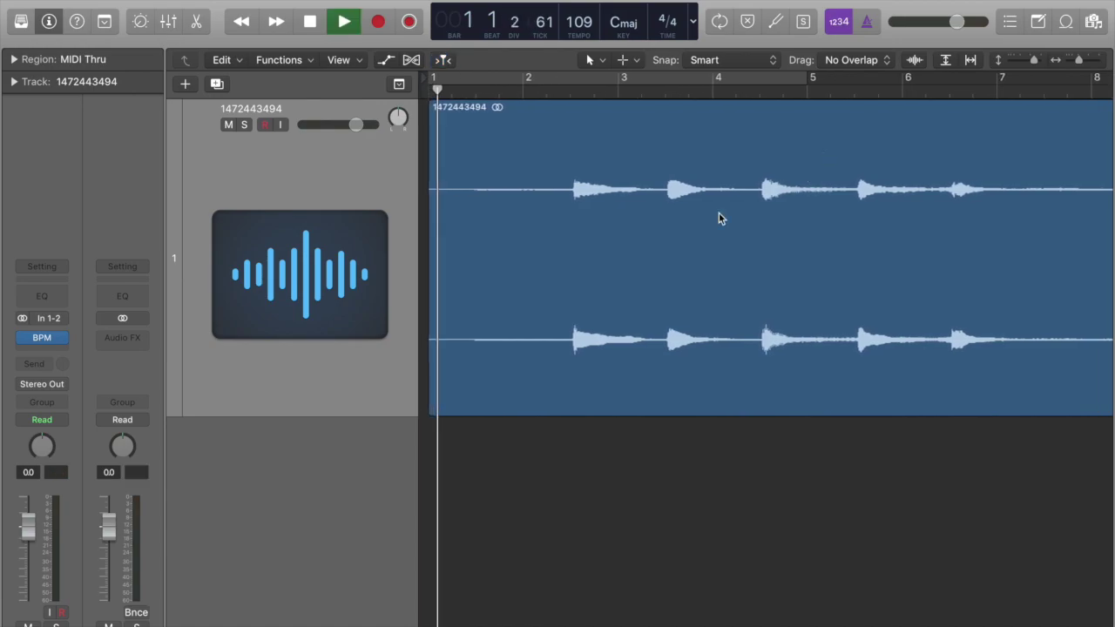
Step: Trim the song region's leading silence so it begins at the first hit
click(426, 379)
drag(426, 379, 567, 345)
scroll(545, 363, up, 3)
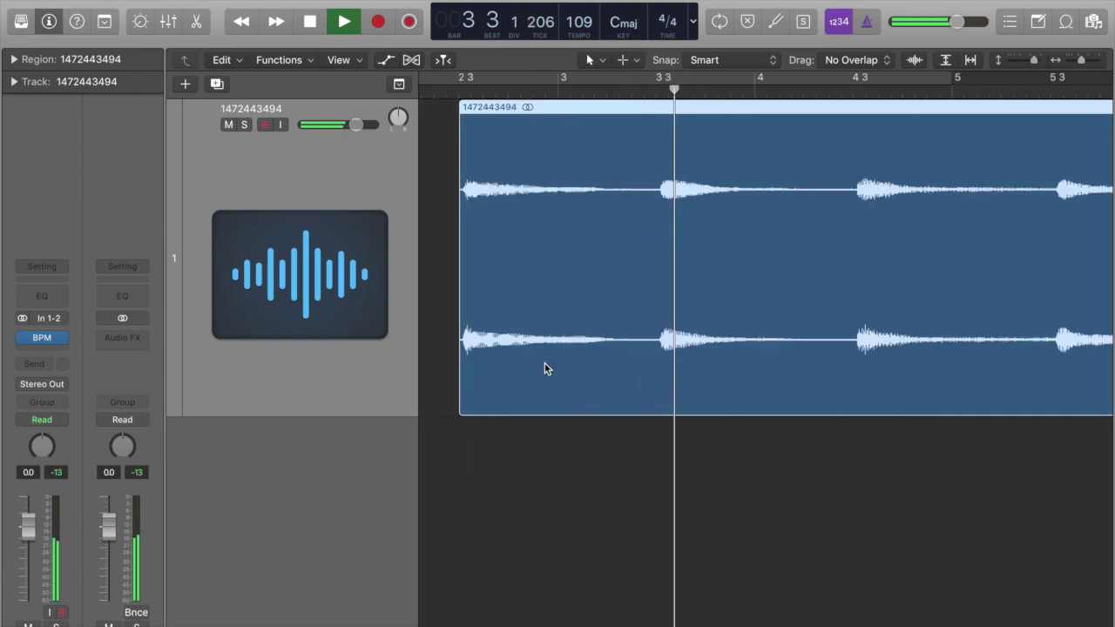
key(space)
scroll(784, 406, up, 2)
scroll(784, 406, left, 3)
scroll(784, 406, right, 4)
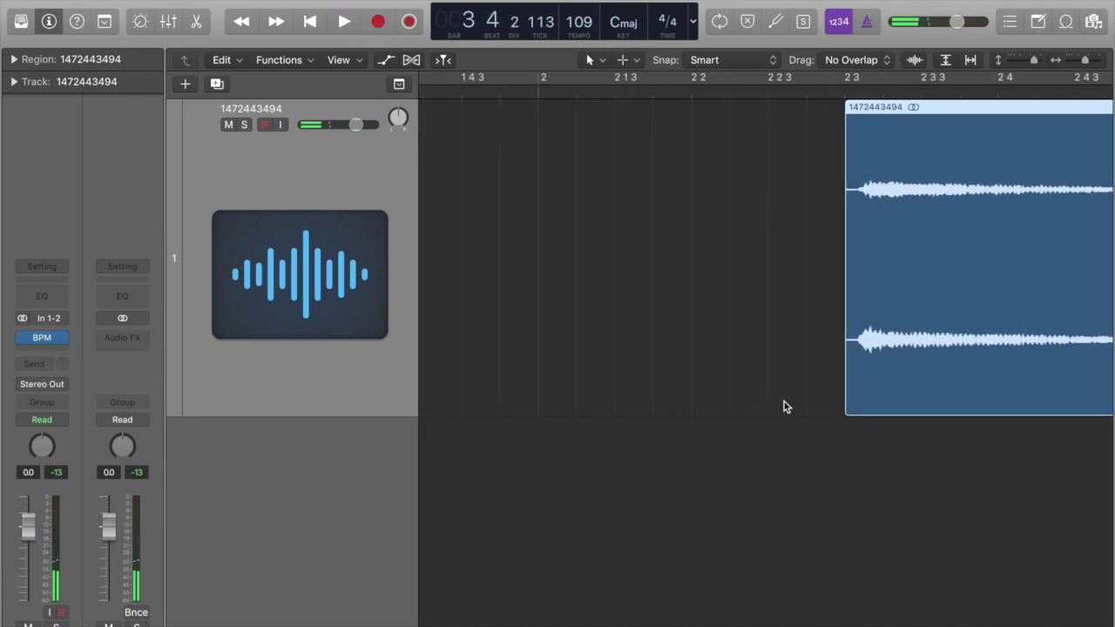
drag(815, 403, 827, 402)
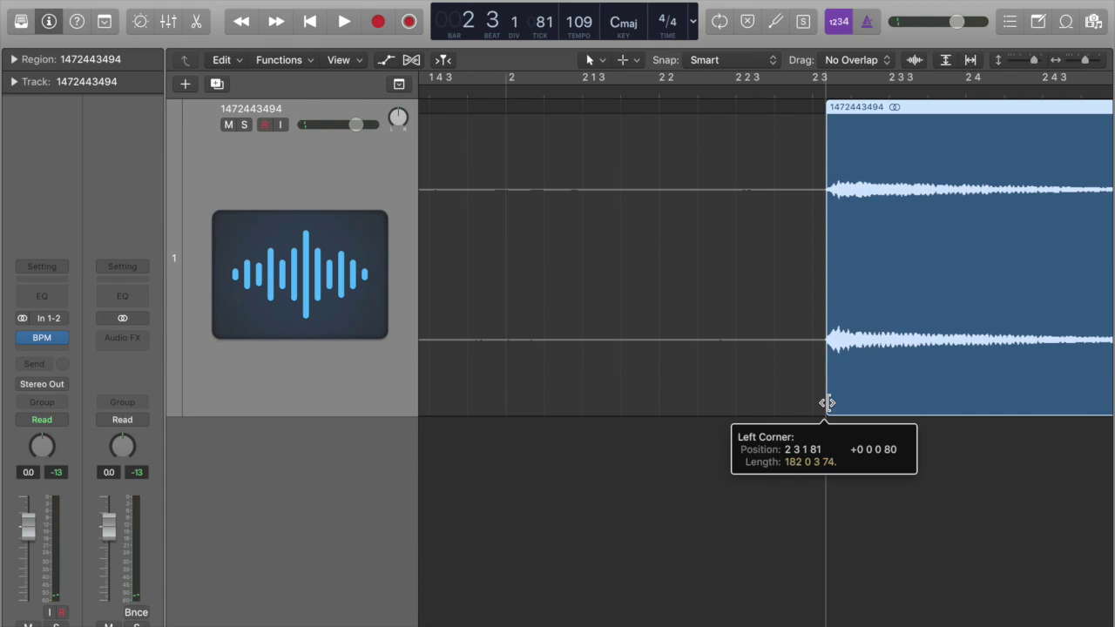
scroll(747, 406, down, 3)
Step: Move the trimmed region so its first hit starts at bar 1
drag(616, 286, 480, 286)
scroll(485, 284, up, 5)
scroll(588, 271, down, 5)
scroll(780, 168, down, 3)
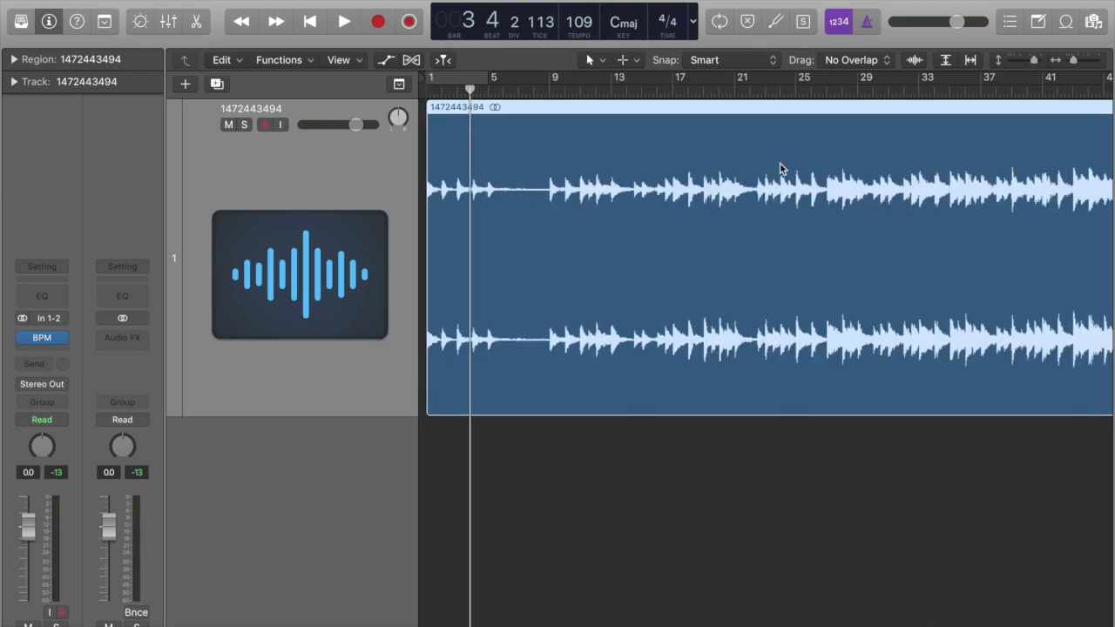
scroll(779, 168, up, 3)
scroll(779, 168, down, 2)
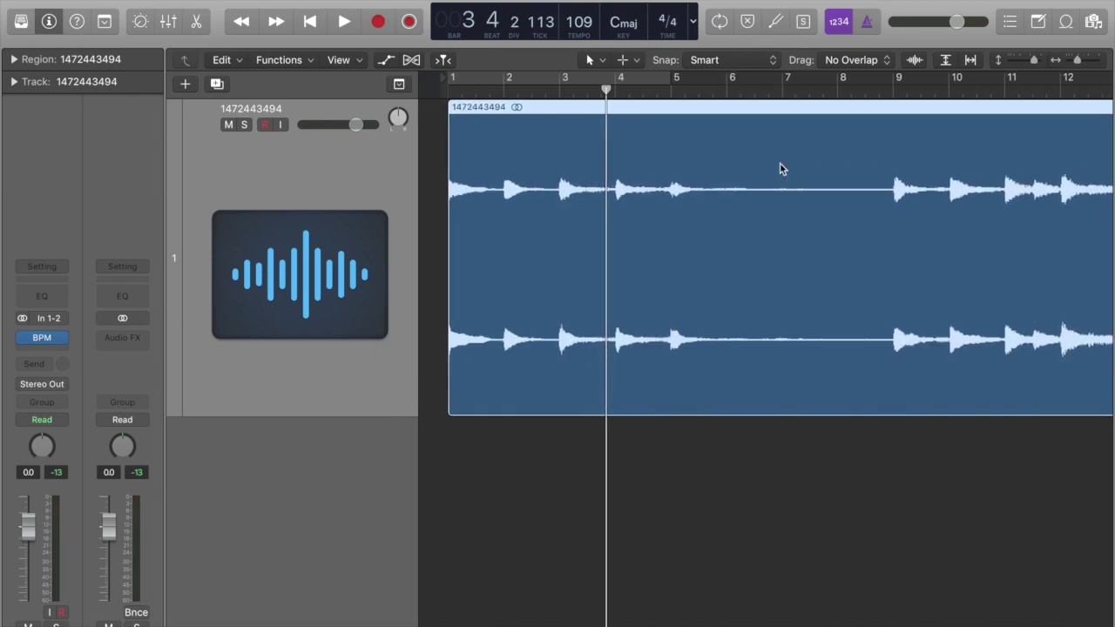
Step: Cycle bars 1–5 and play the loop to check the timing
click(636, 79)
key(space)
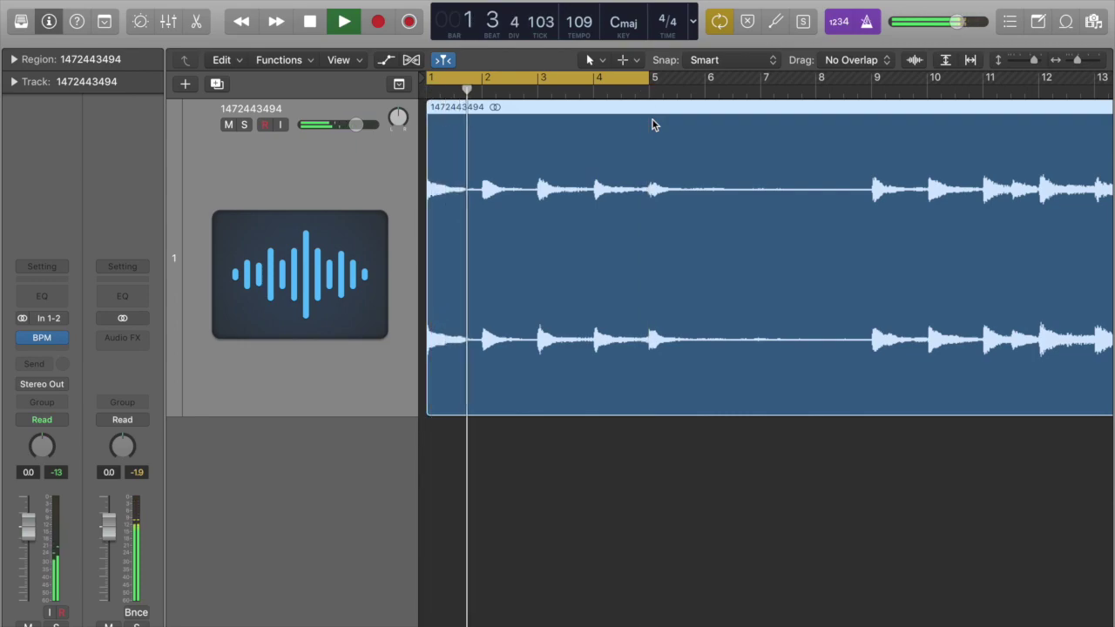
key(space)
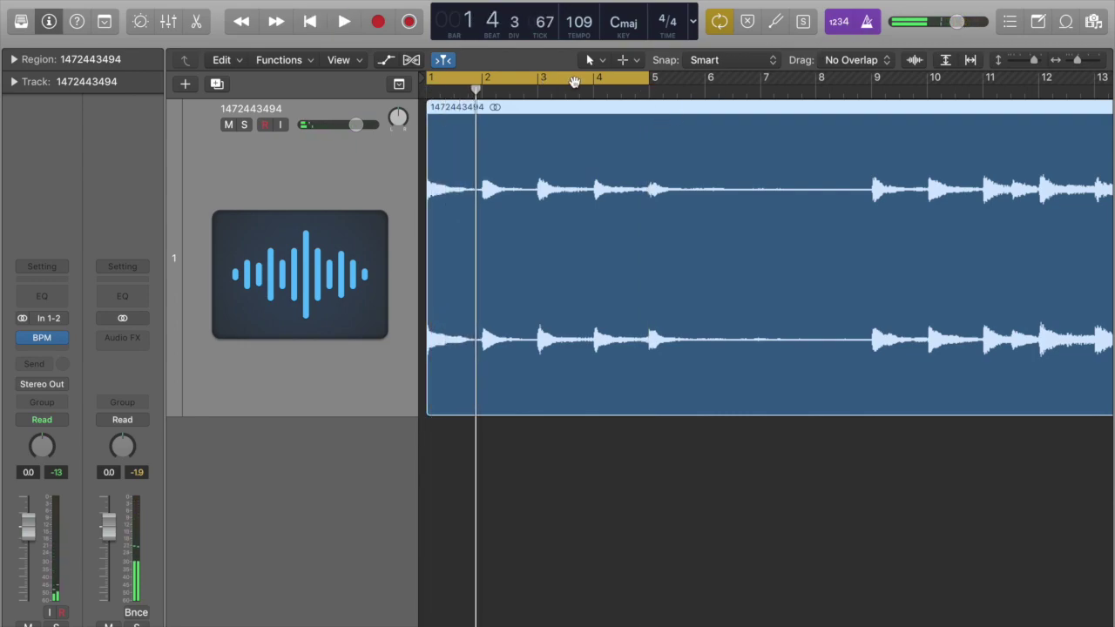
Step: Turn off the bars 1–5 cycle and switch to the Scissors tool
click(574, 82)
click(627, 59)
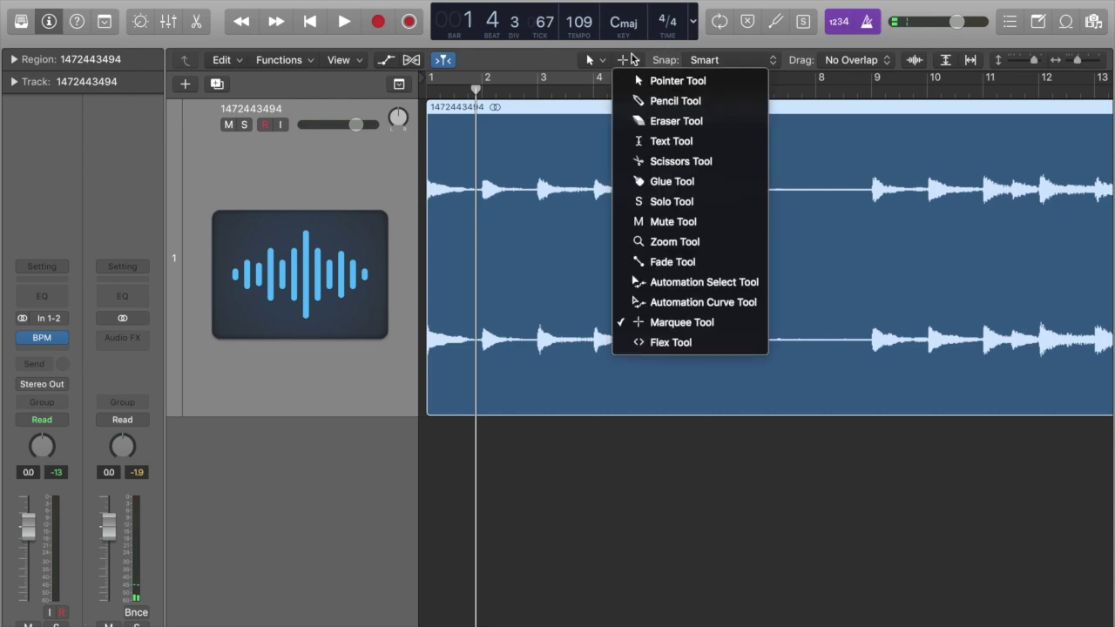
click(664, 162)
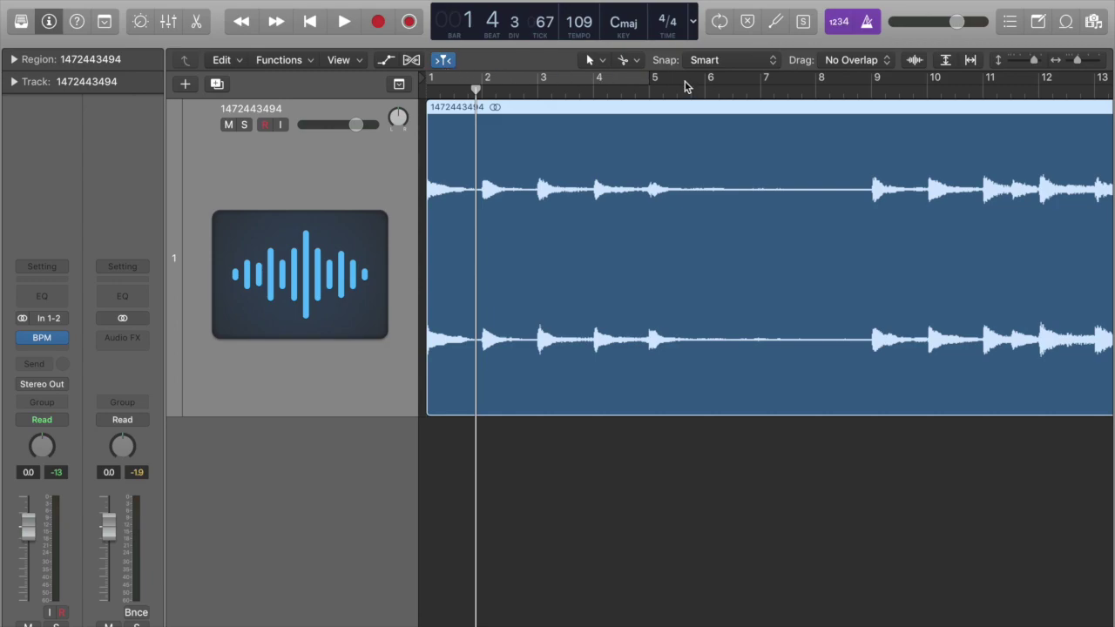
Step: Split the song region at bars 5, 9, 13 and 17
click(652, 116)
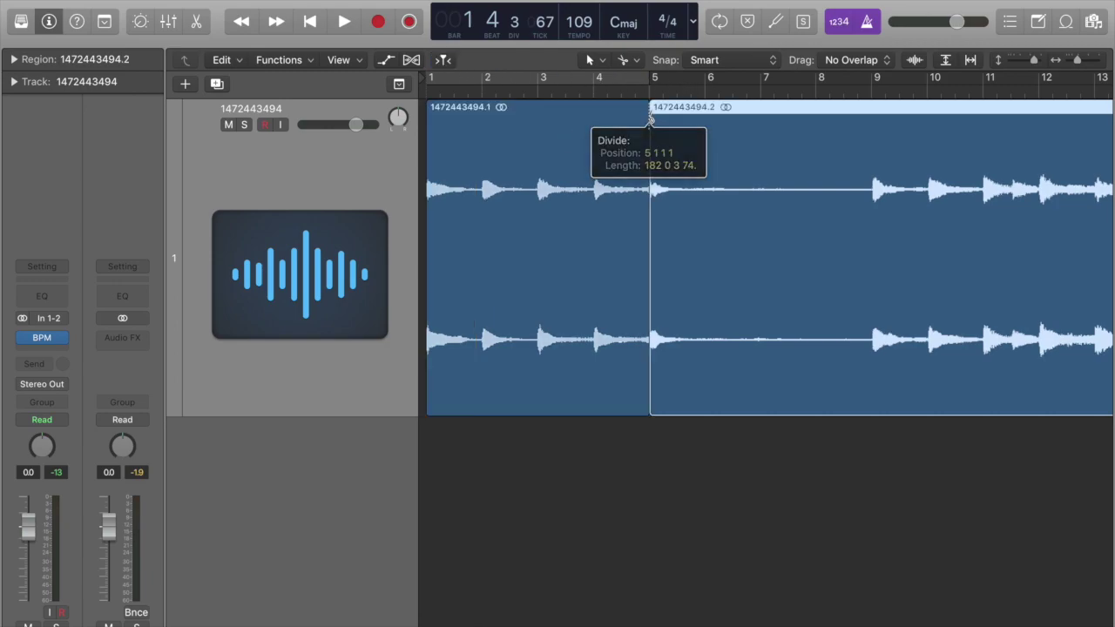
click(871, 116)
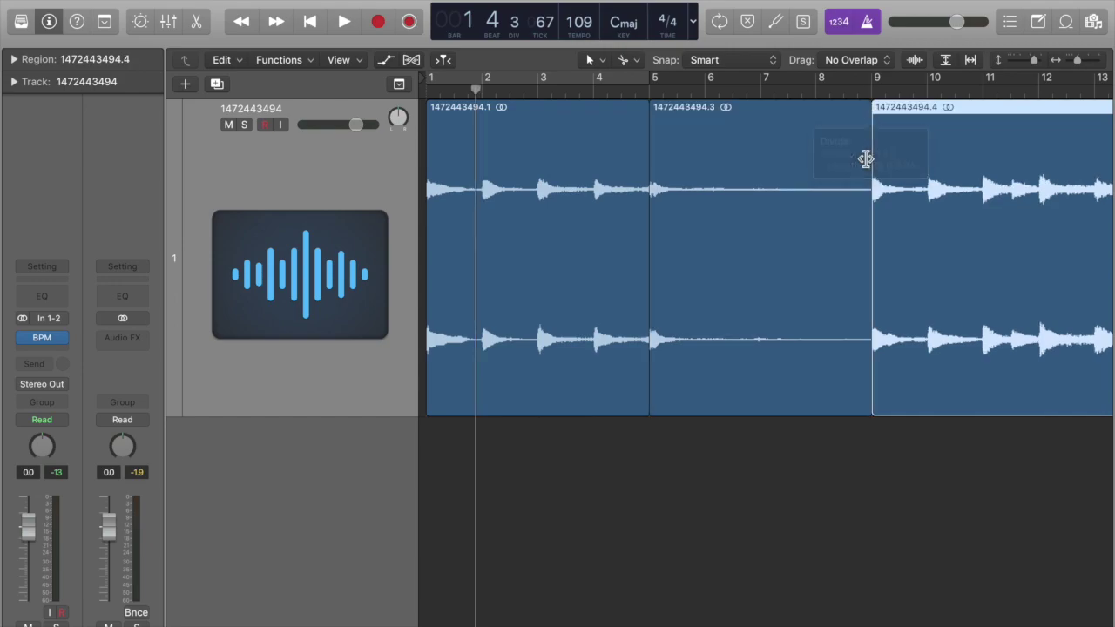
scroll(866, 164, right, 5)
scroll(792, 157, right, 1)
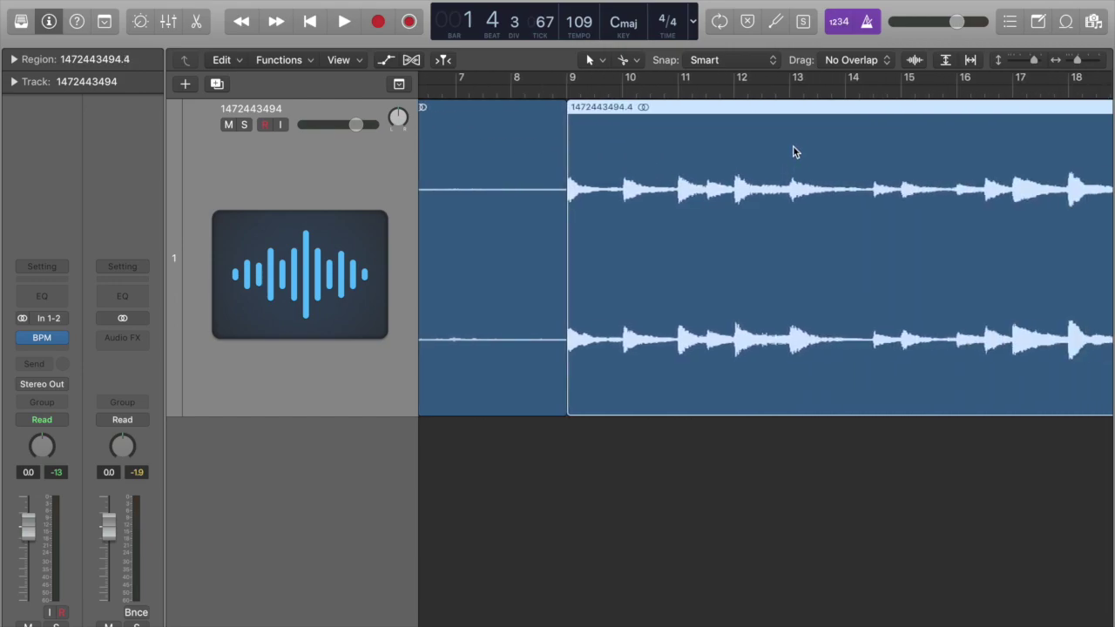
click(792, 126)
click(570, 94)
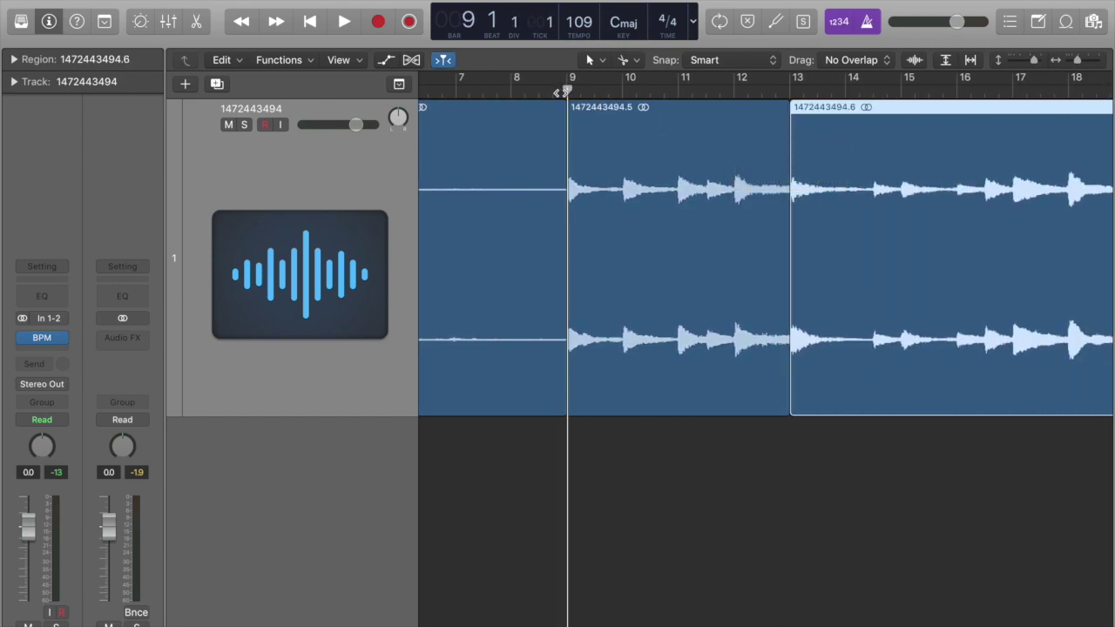
key(space)
scroll(734, 322, down, 5)
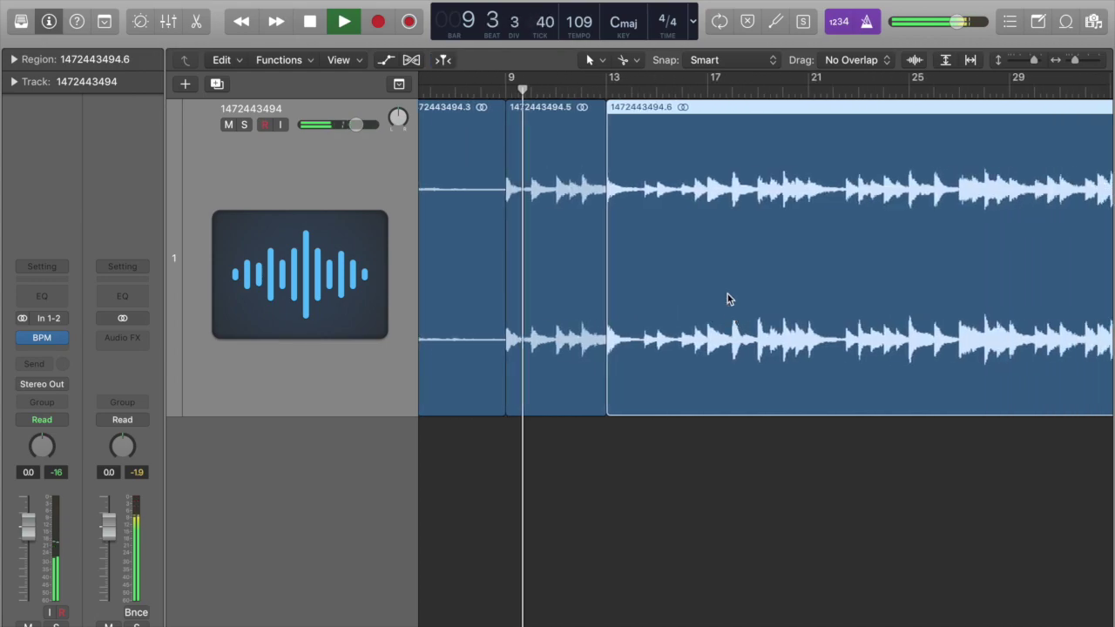
click(711, 113)
Step: Cut the rest of the song at every four-bar line up to bar 49, then stop playback
click(817, 113)
click(917, 113)
scroll(871, 122, right, 5)
click(763, 113)
click(842, 113)
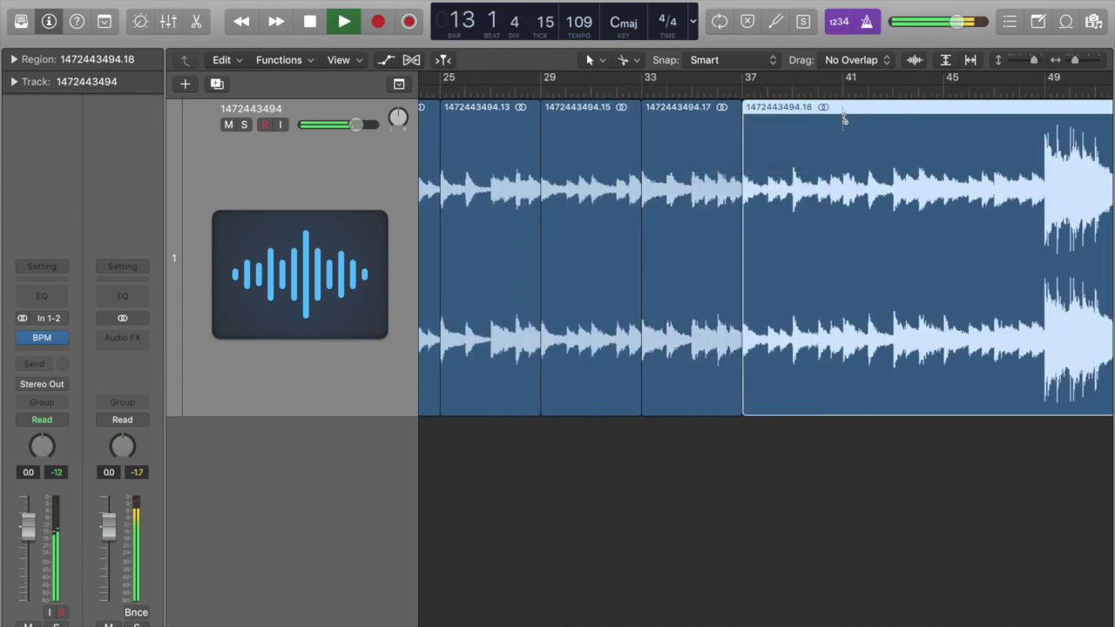
click(945, 113)
scroll(851, 288, down, 4)
click(879, 262)
click(919, 257)
click(958, 253)
key(space)
scroll(976, 253, right, 5)
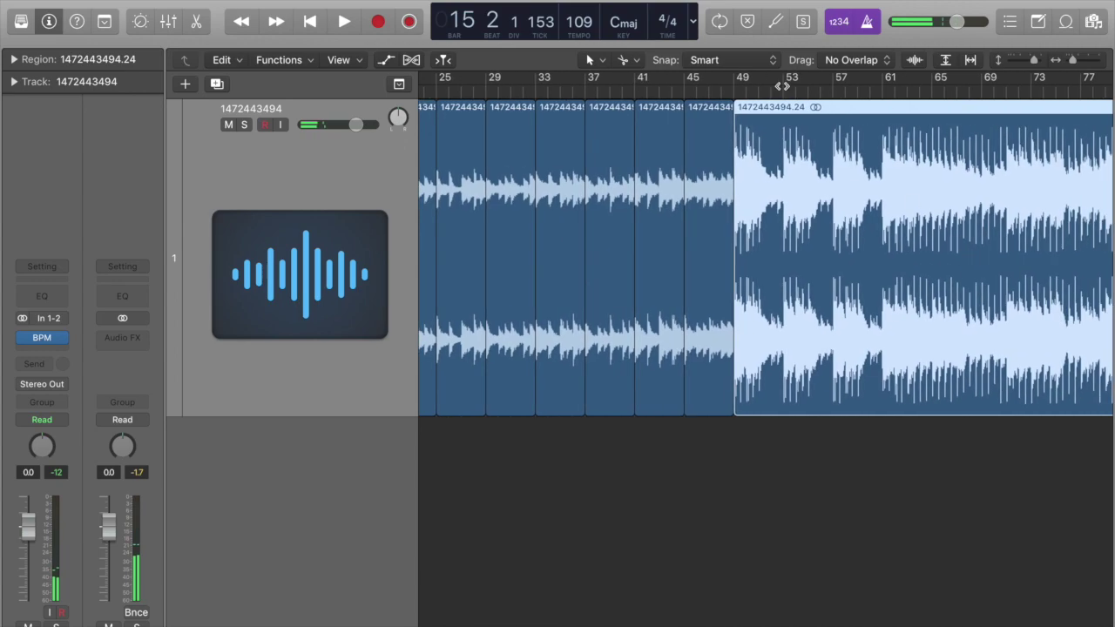
drag(716, 88, 730, 93)
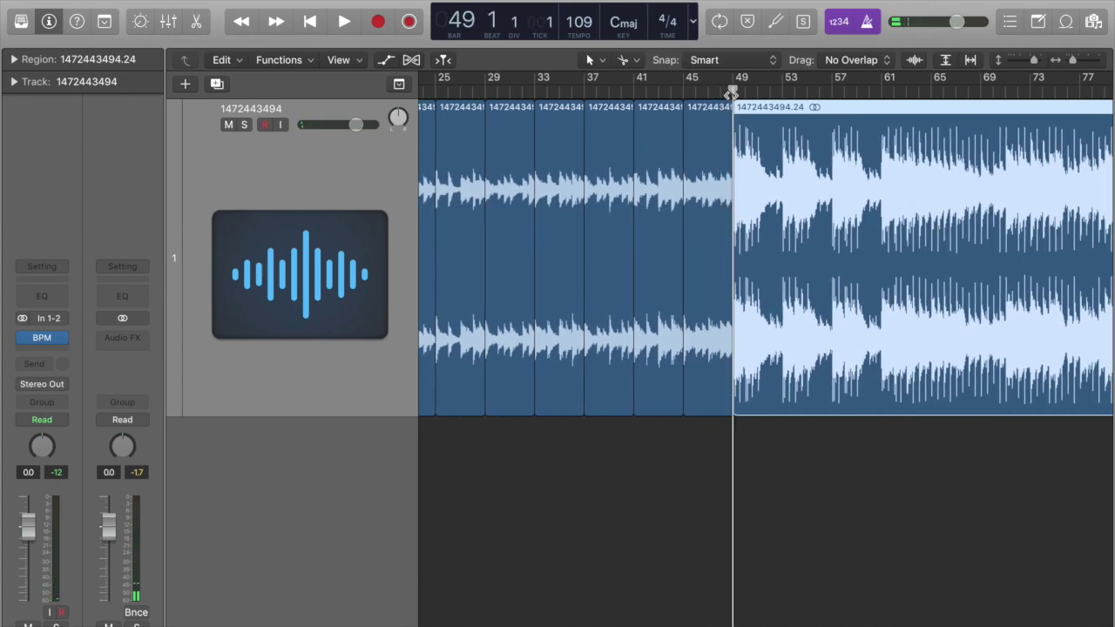
Step: Delete the long tail region after bar 49
key(space)
key(space)
key(z)
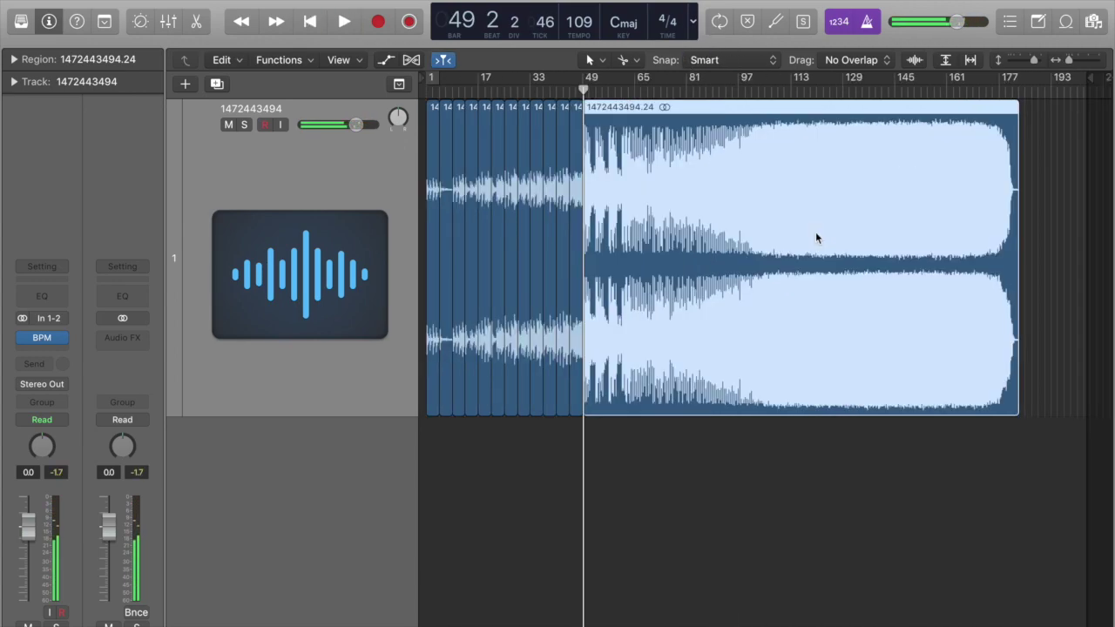
key(Delete)
key(z)
key(z)
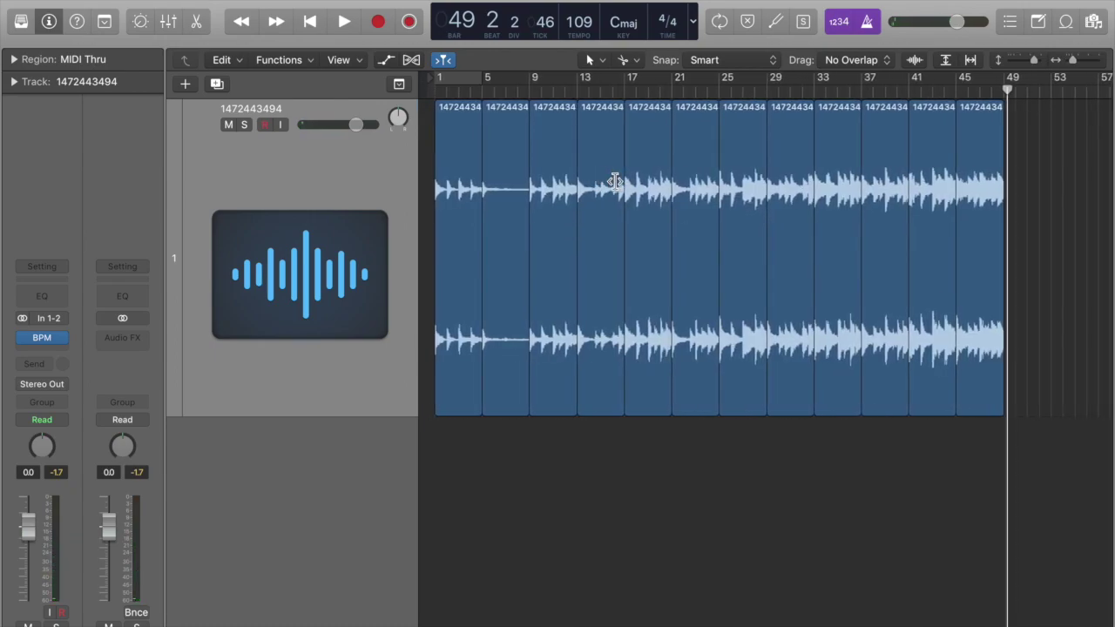
Step: Select all the four-bar chops and copy them to start at bar 51
key(super+Left)
key(super+a)
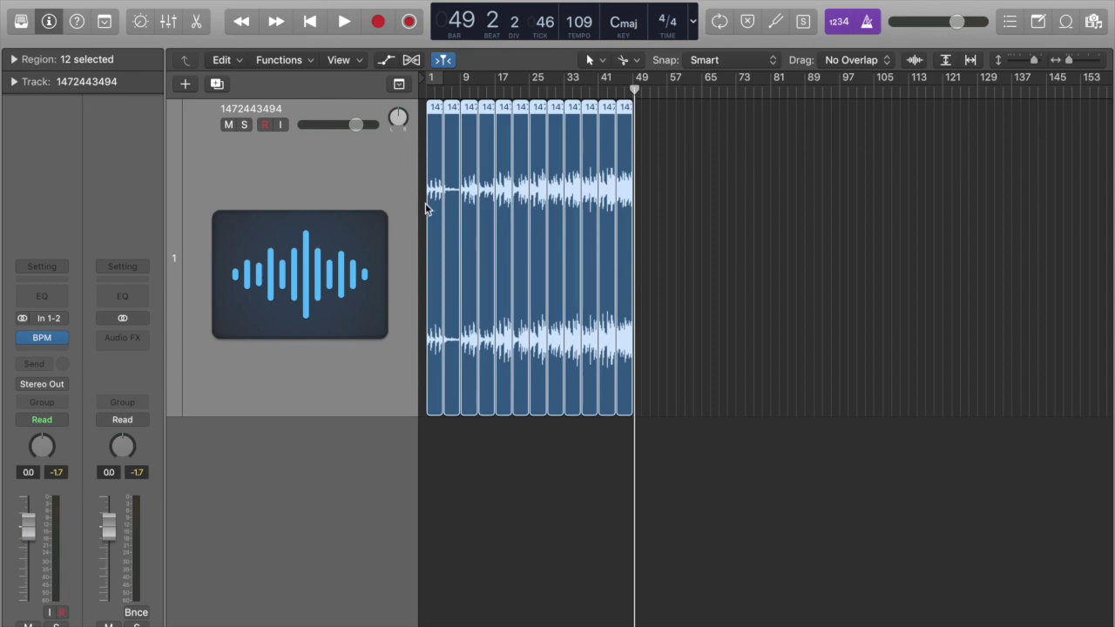
drag(435, 202, 645, 205)
key(super+Right)
key(super+Right)
key(super+Right)
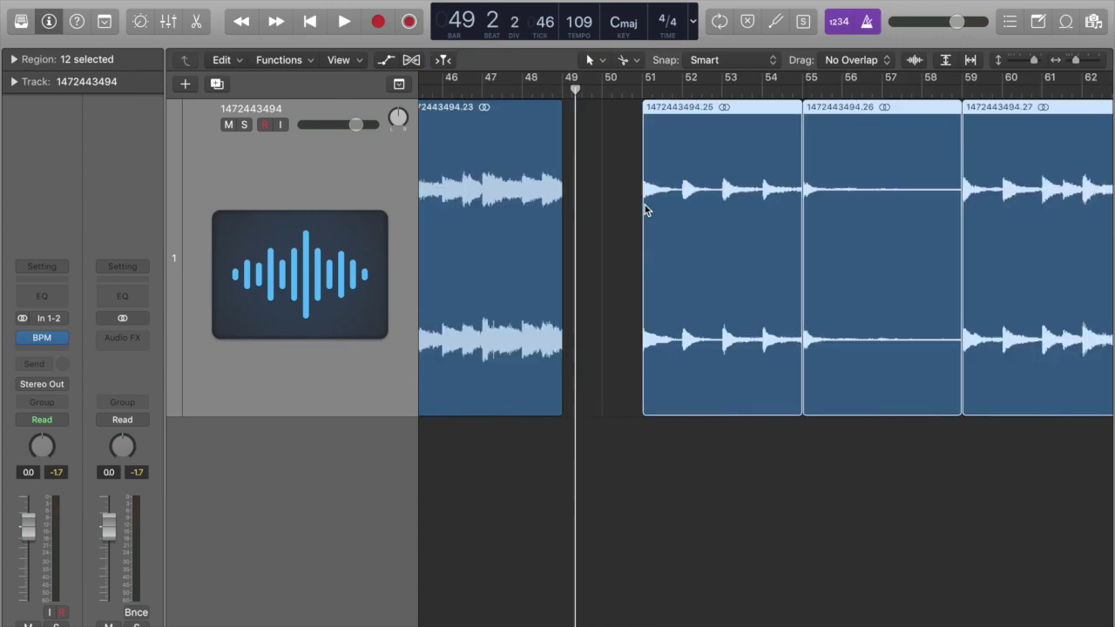
Step: Play from bar 51 and split the first copied chop at bars 53 and 54
click(633, 94)
key(super+Right)
key(super+Right)
key(super+Right)
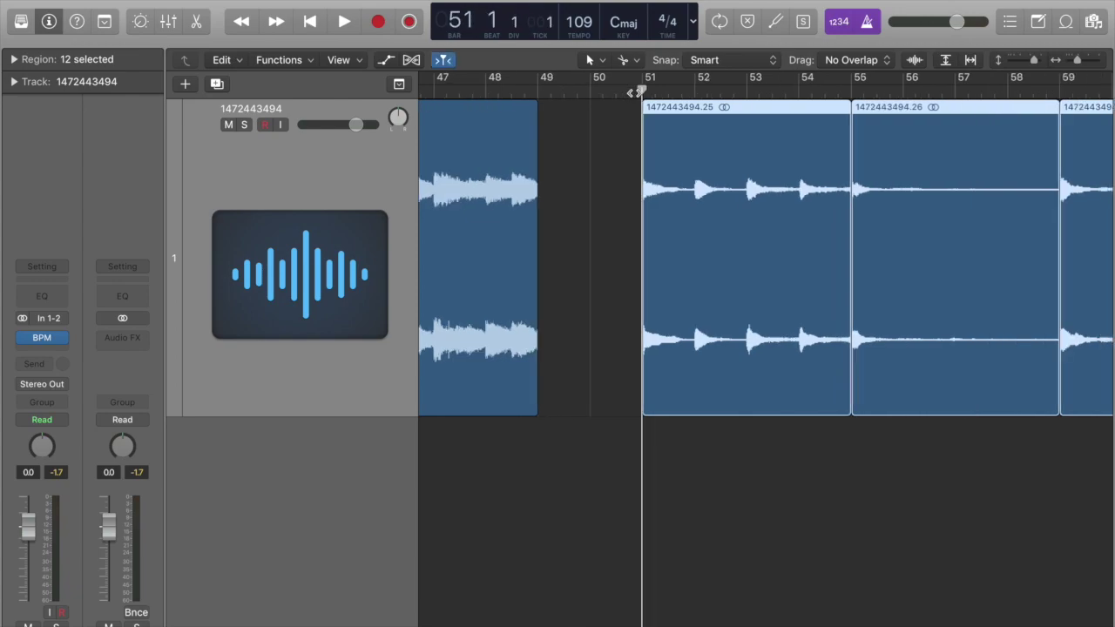
key(space)
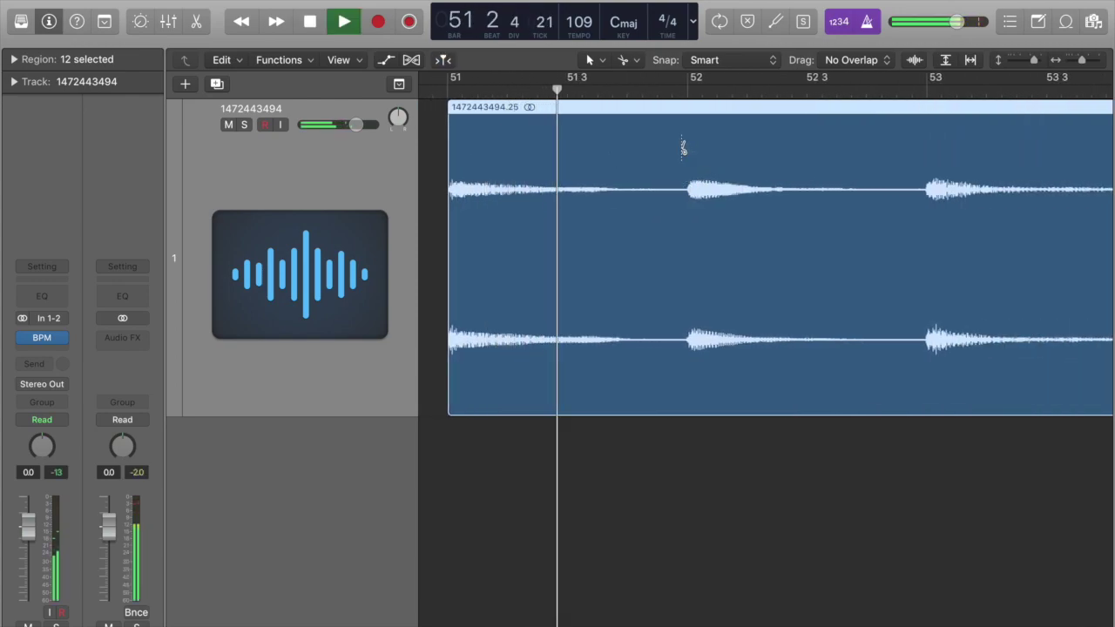
scroll(723, 148, right, 2)
click(738, 159)
super+click(804, 187)
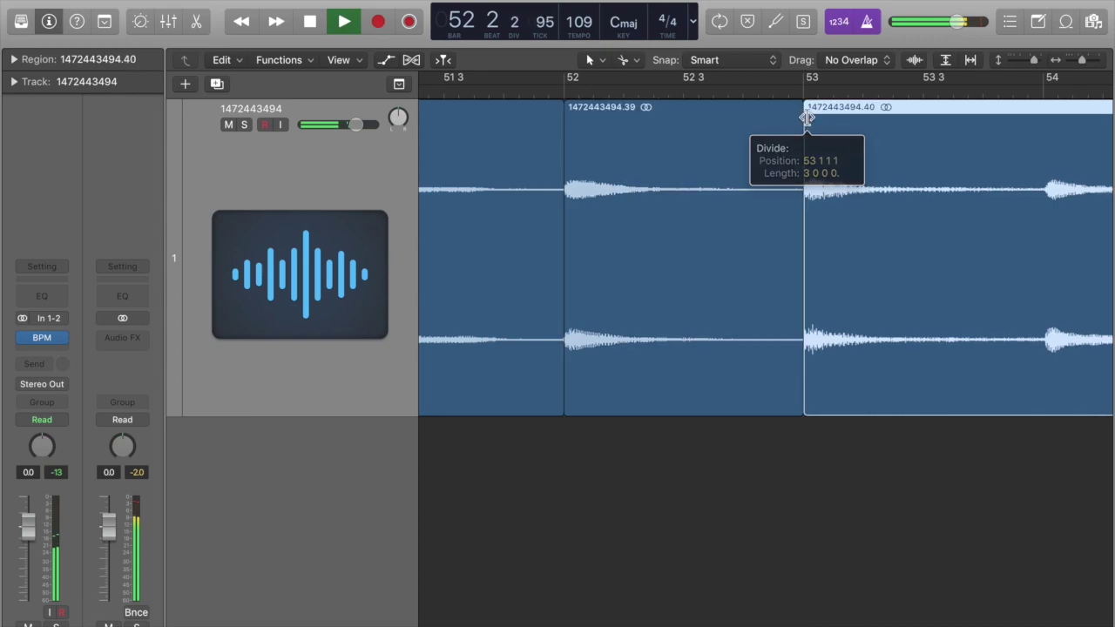
scroll(802, 148, right, 3)
super+click(802, 114)
Step: Slice the remaining copy into one-bar pieces and stop playback
key(super+Left)
super+click(697, 119)
super+click(901, 199)
key(super+Left)
super+click(662, 119)
super+click(828, 119)
key(super+Left)
key(space)
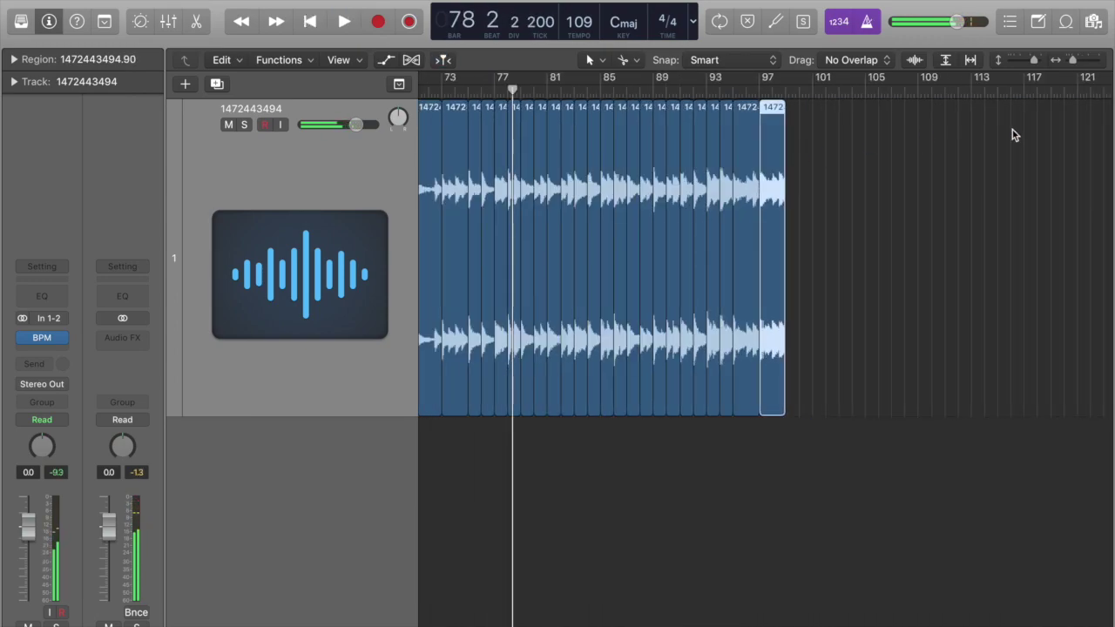
Step: Zoom out to review the one-bar chops running through bar 97
scroll(1012, 130, left, 10)
key(super+Left)
key(super+Left)
key(z)
key(z)
key(super+Right)
key(super+Right)
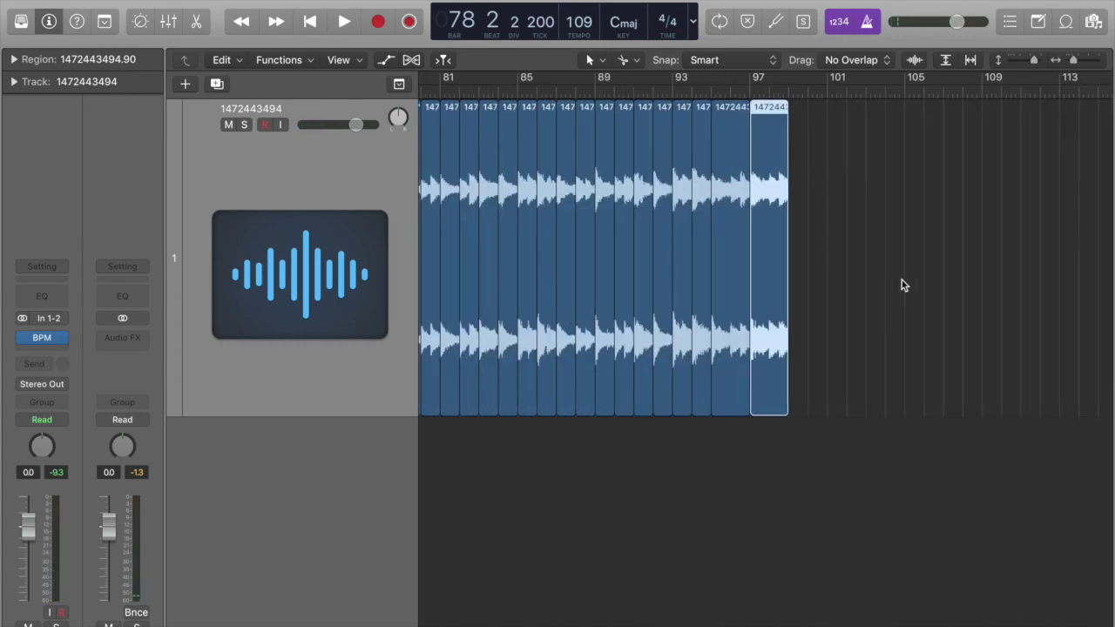
key(super+Left)
scroll(645, 249, left, 5)
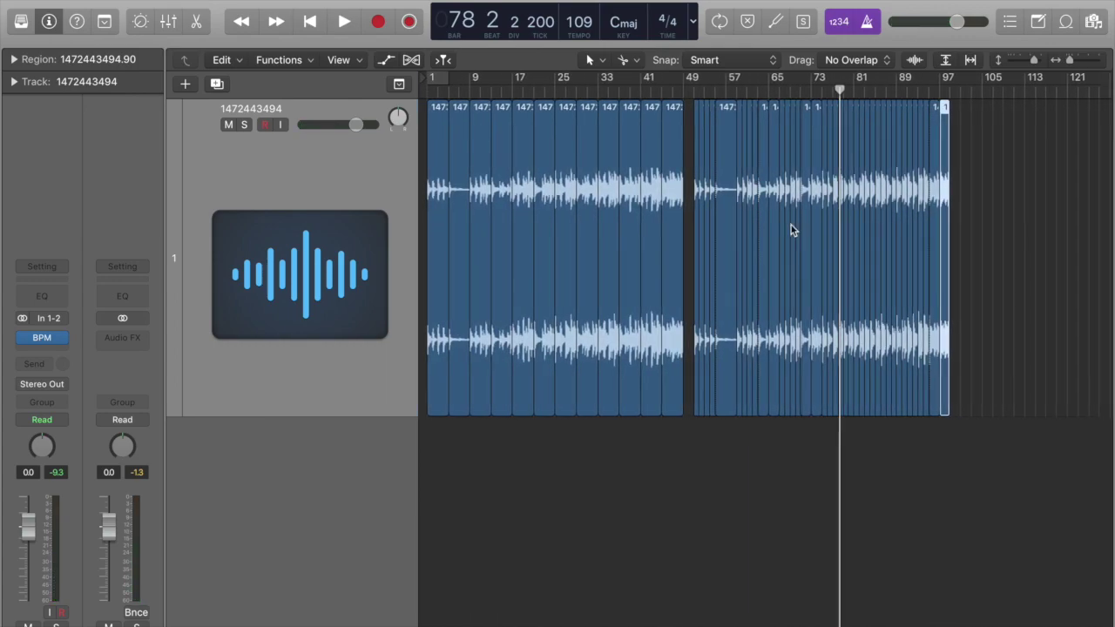
Step: Create Inst 1 as a Software Instrument track using EXS24 (Sampler), then shrink track heights
click(186, 85)
click(404, 40)
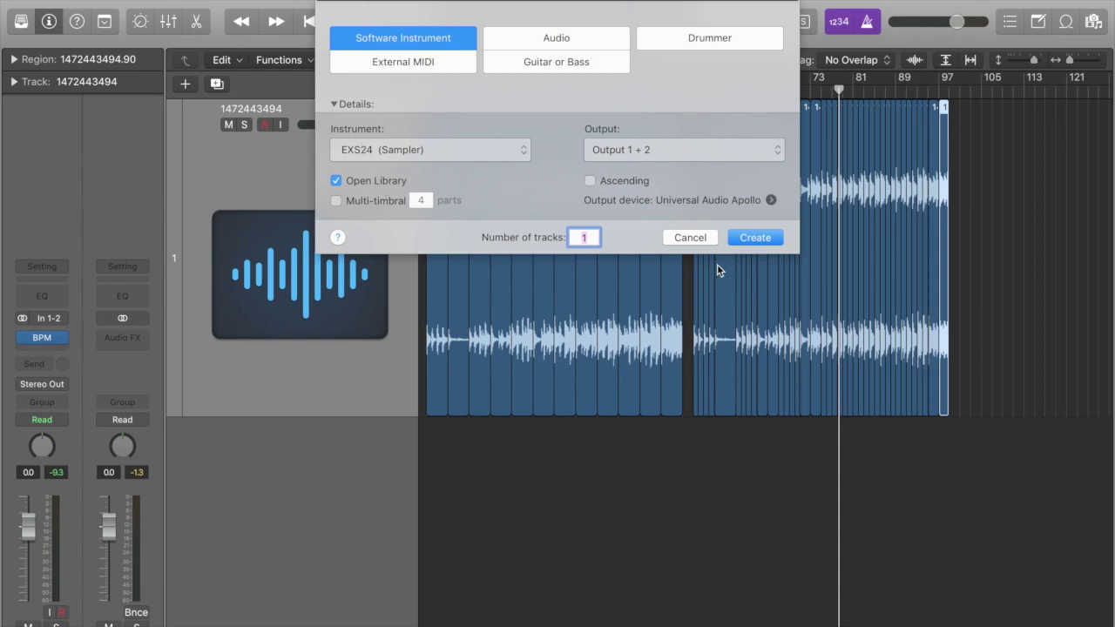
click(733, 239)
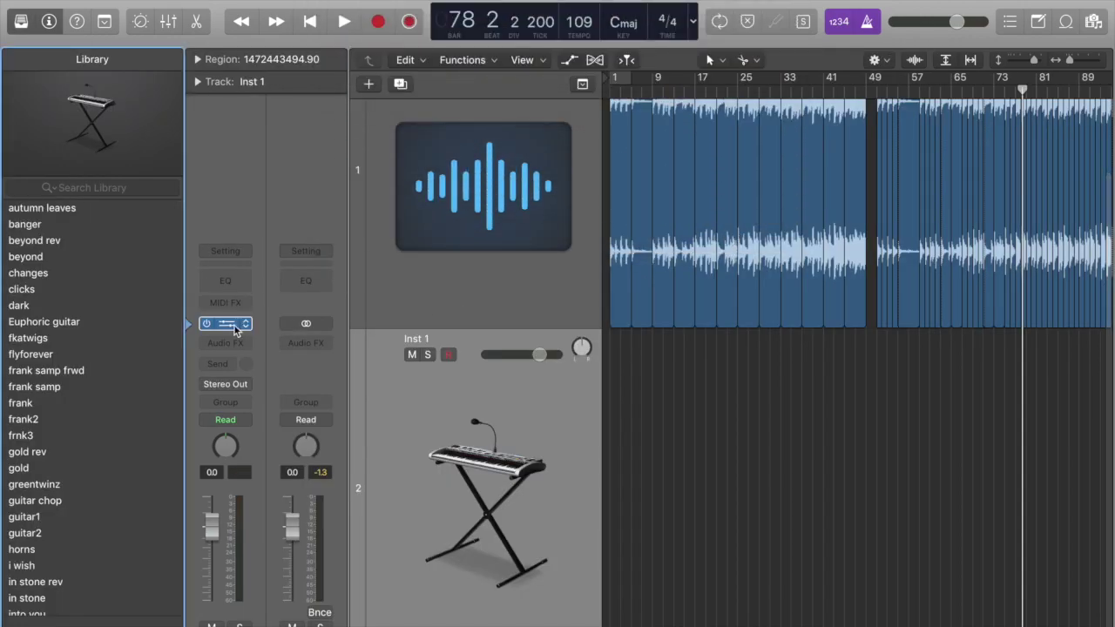
click(1019, 60)
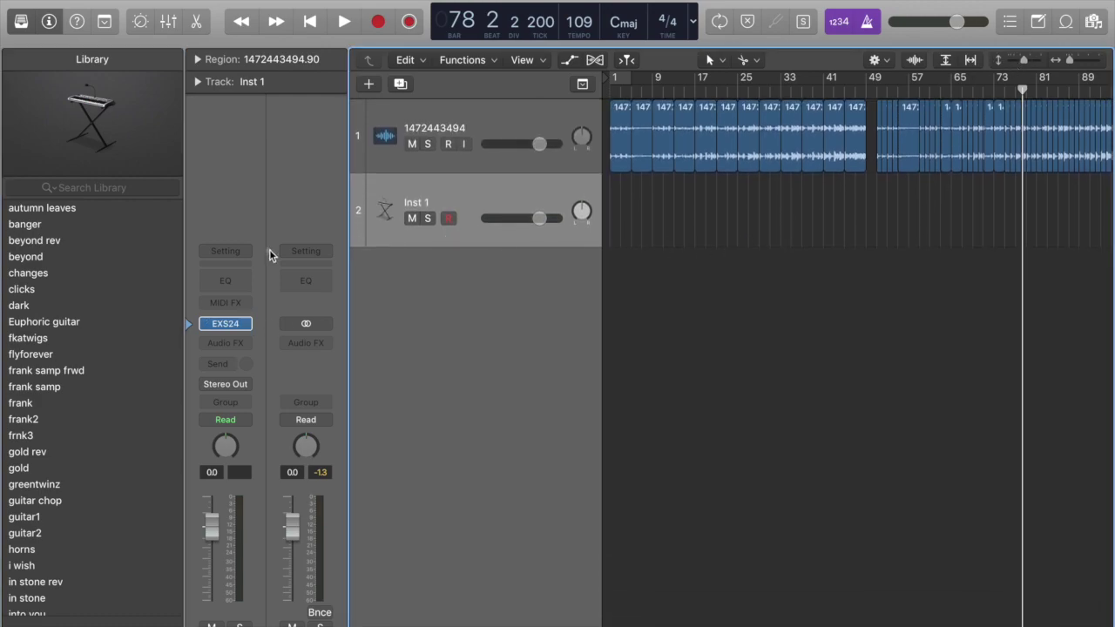
Step: Open Inst 1's EXS24, close the Library, and open the empty Instrument #970 editor
click(227, 324)
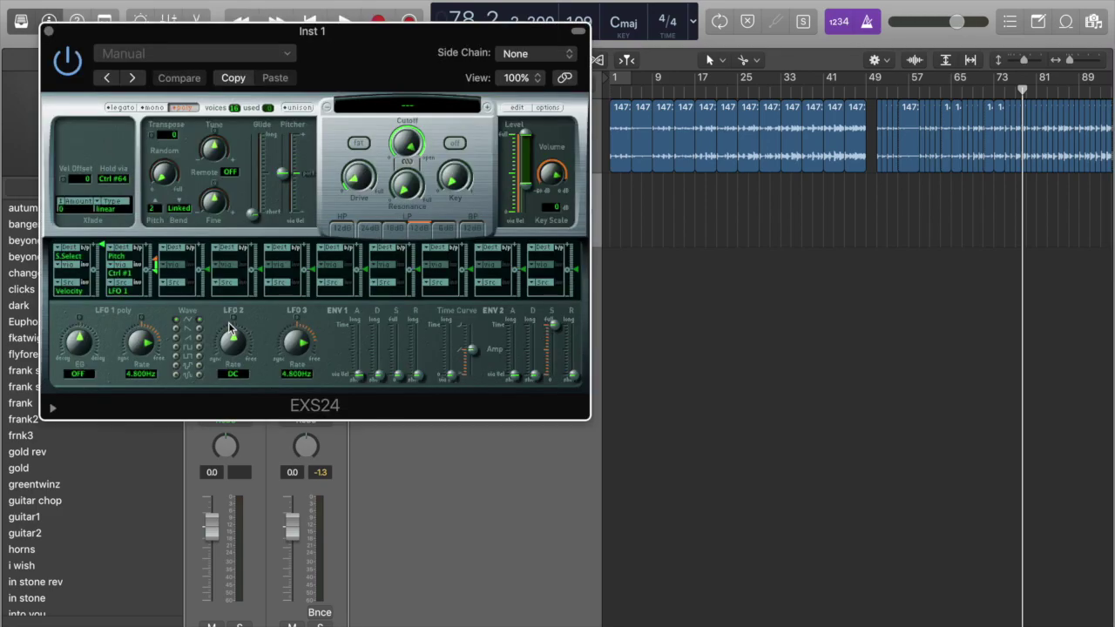
click(18, 23)
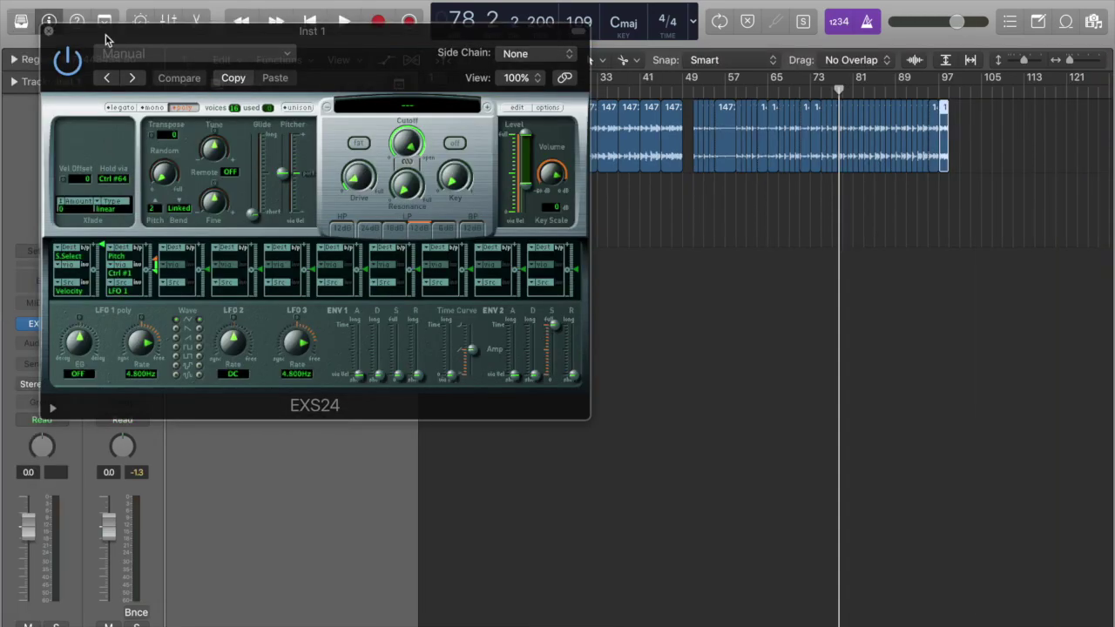
click(517, 107)
click(319, 45)
drag(480, 30, 480, 70)
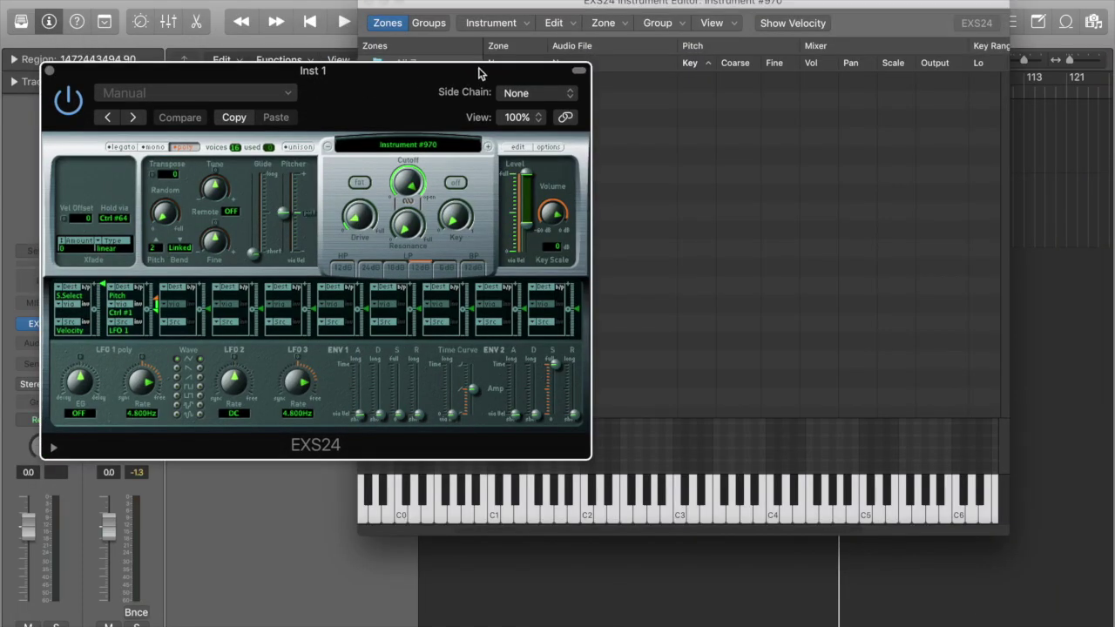
click(674, 114)
click(352, 114)
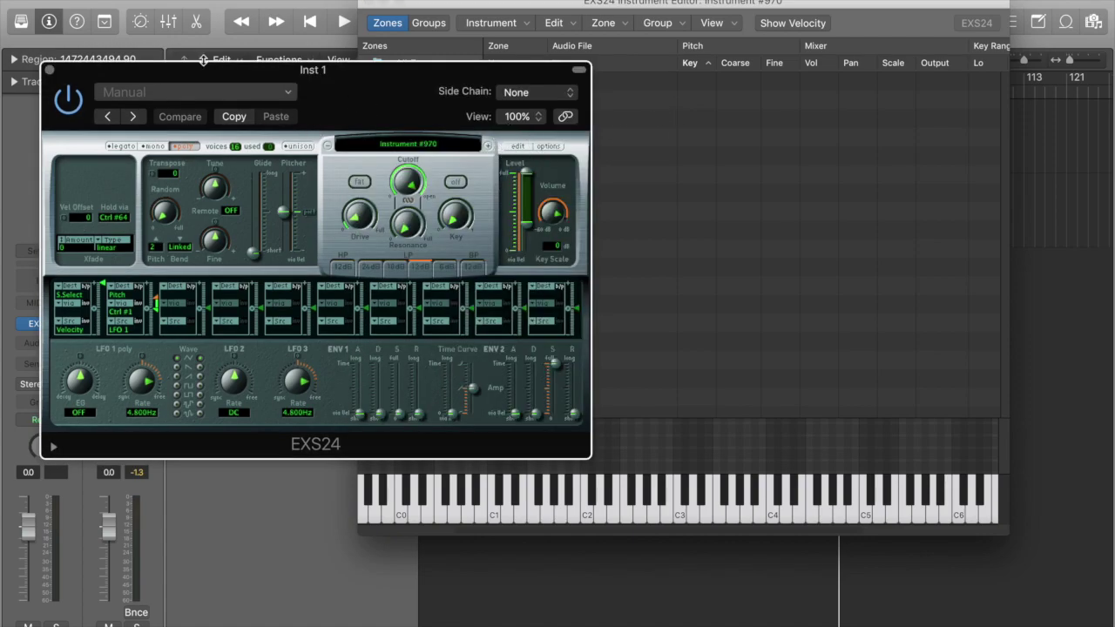
click(70, 2)
Step: Toggle Show Advanced Tools in the Audio > Advanced preferences
mouse_move(116, 18)
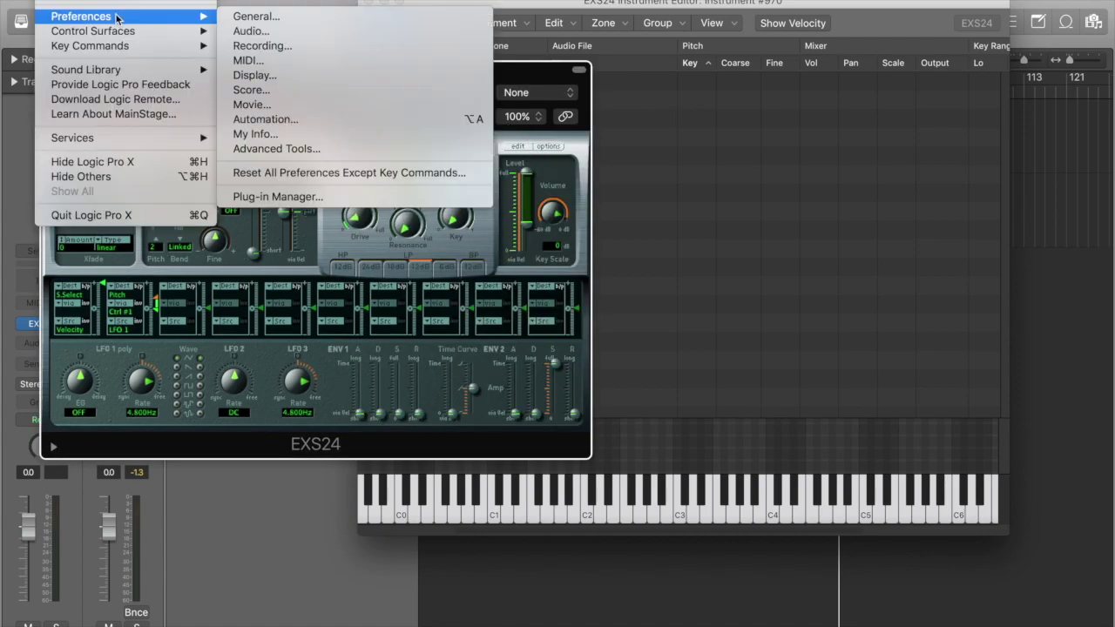
click(342, 32)
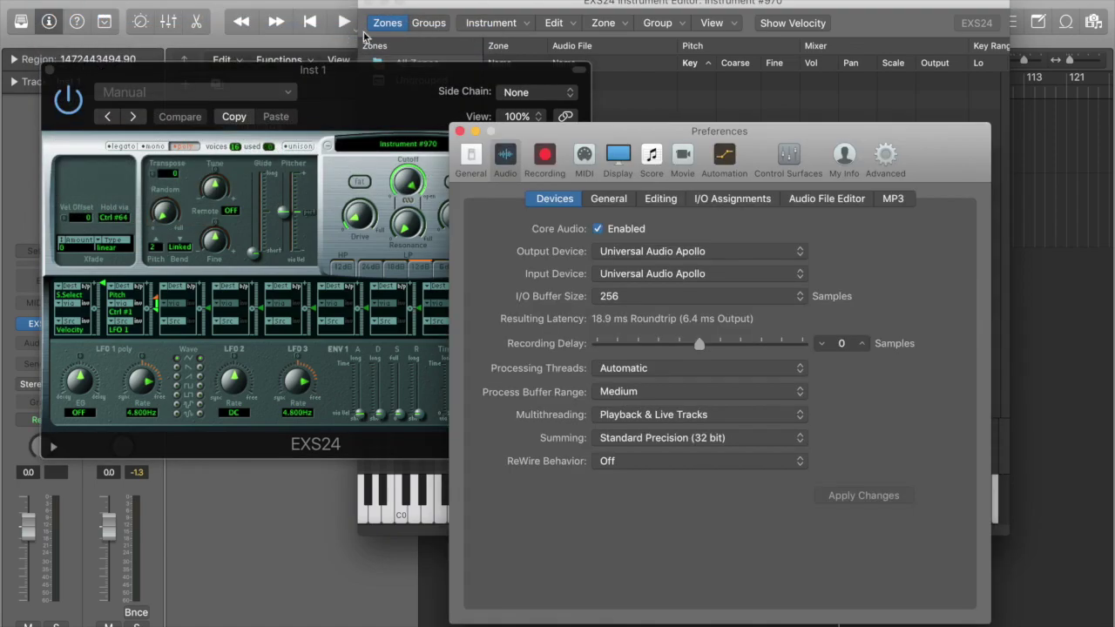
click(885, 157)
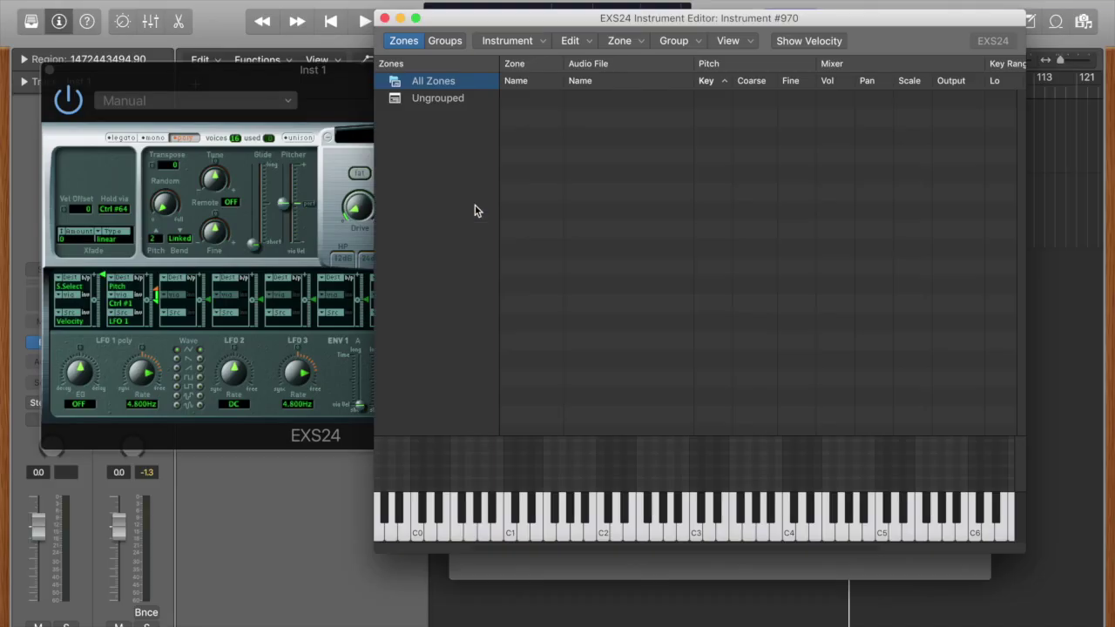
click(475, 209)
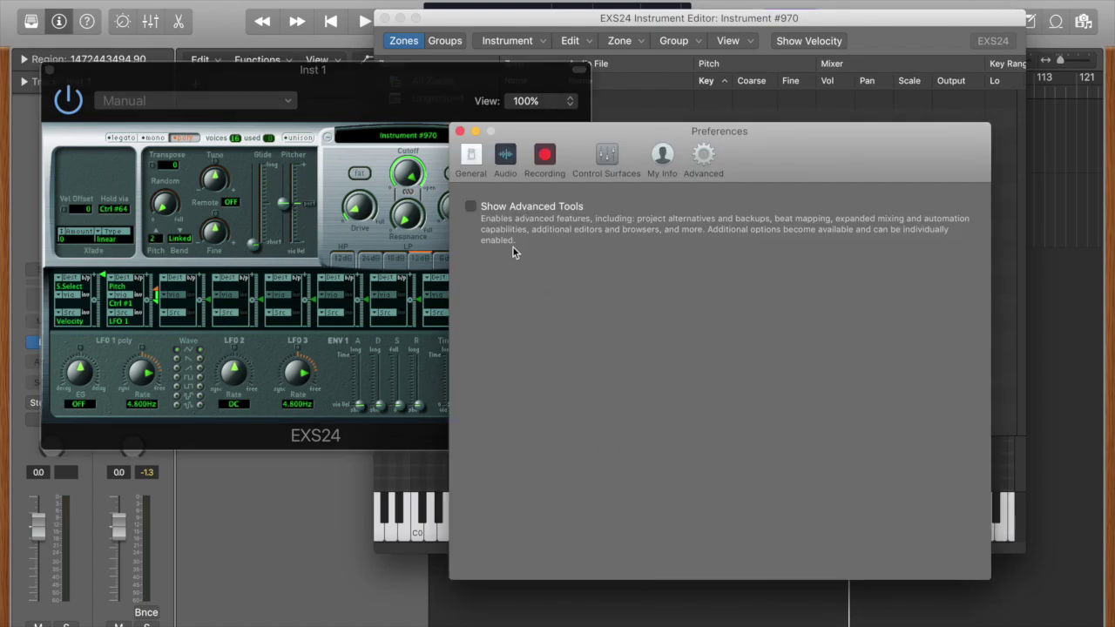
click(474, 209)
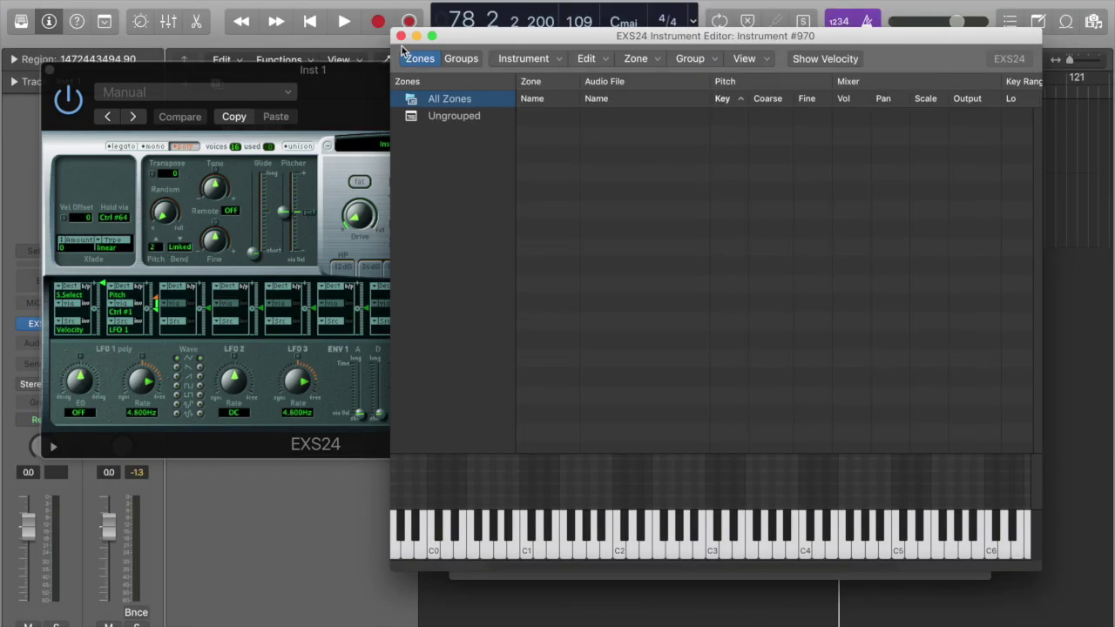
Step: Bring the EXS24 Instrument Editor back to the front and nudge it left
click(340, 88)
click(630, 117)
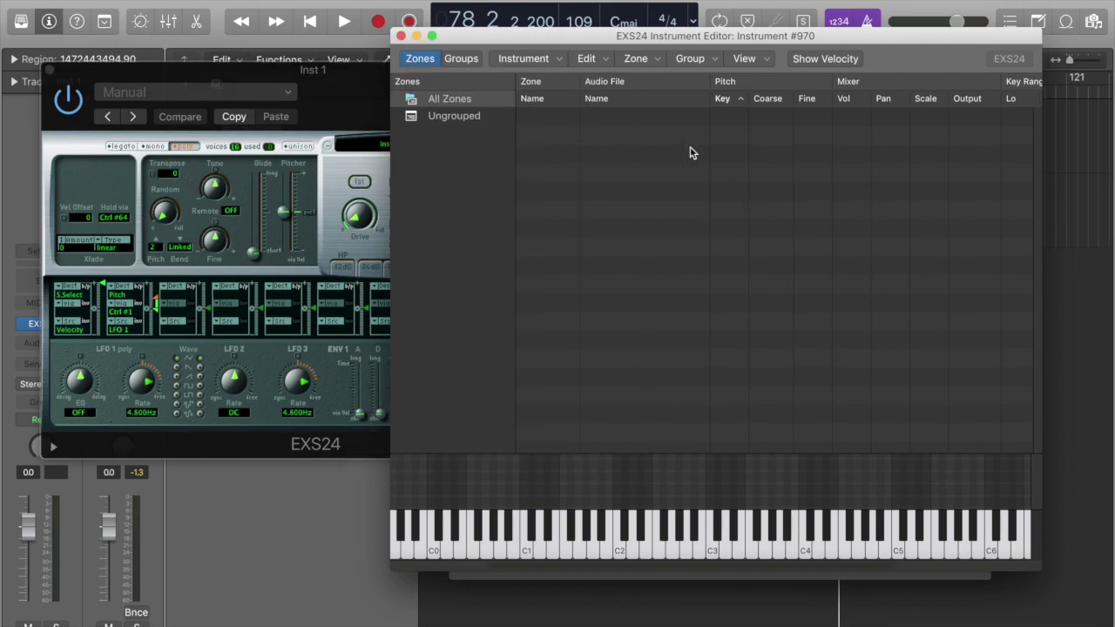
drag(476, 51, 459, 51)
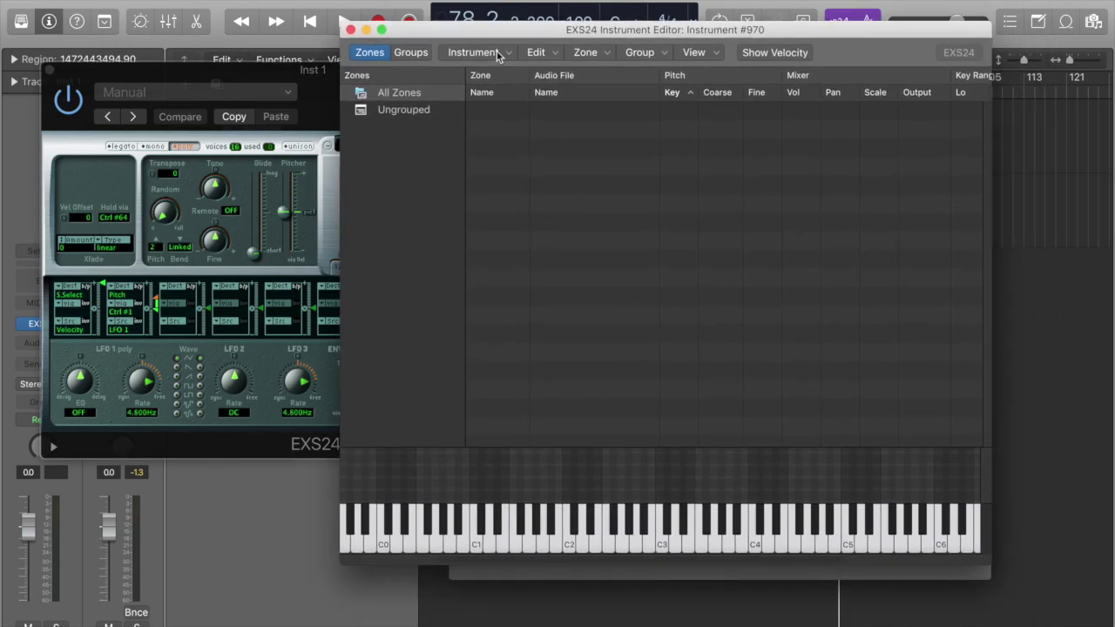
Step: Create a new empty Group #2 in the EXS24 Instrument Editor and select it
click(642, 52)
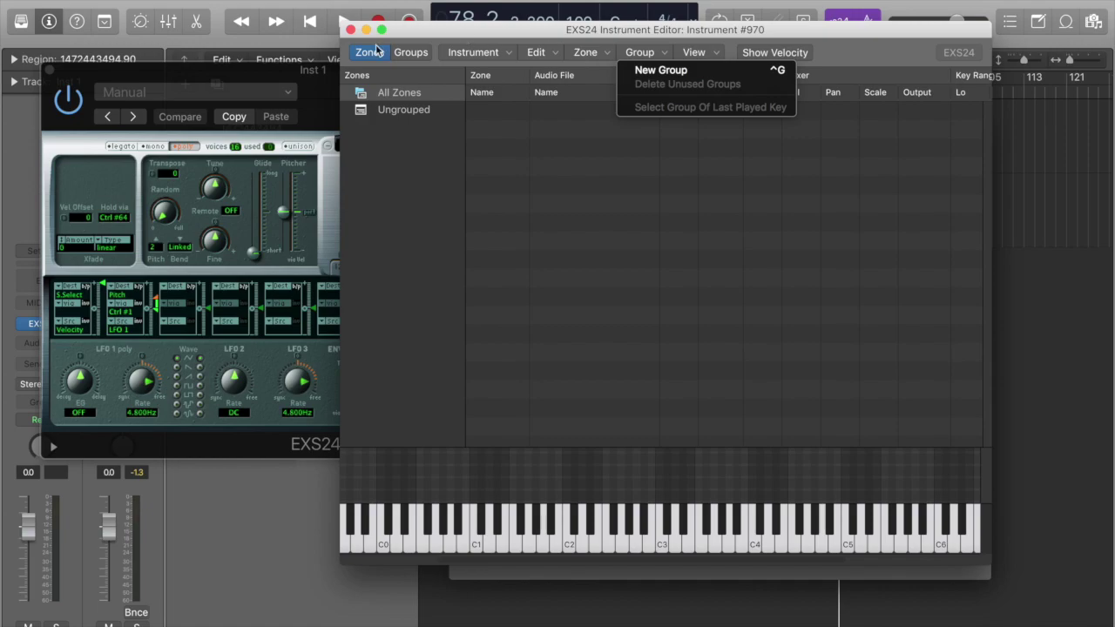
click(642, 52)
click(653, 54)
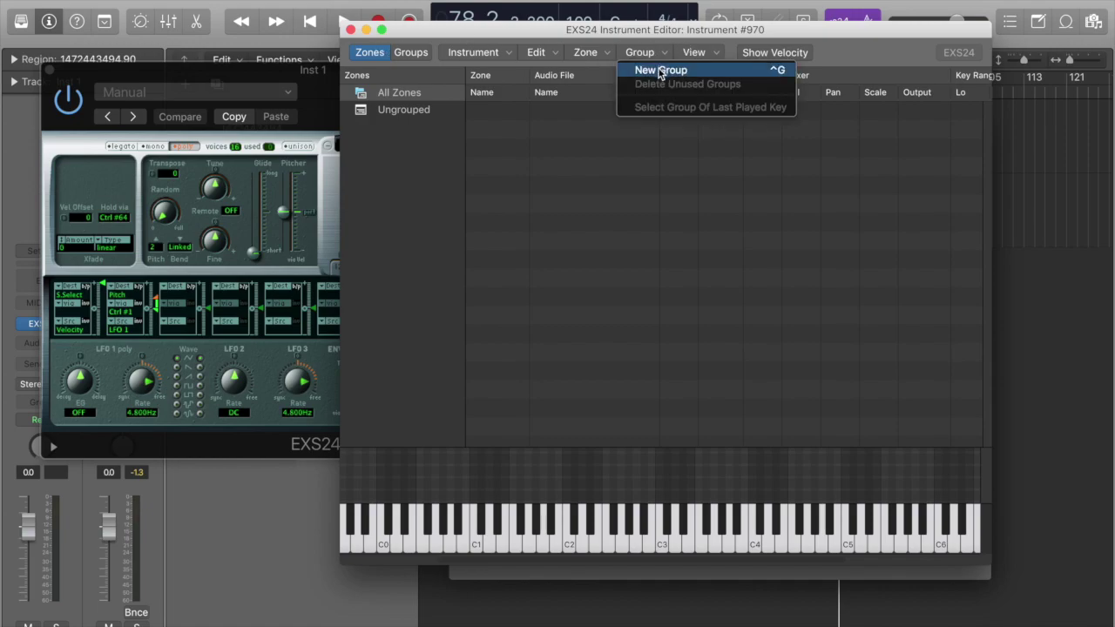
click(660, 70)
click(400, 127)
drag(540, 38, 501, 187)
Step: Close Preferences and the Inst 1 plugin window, leaving the Instrument Editor in front
key(super+comma)
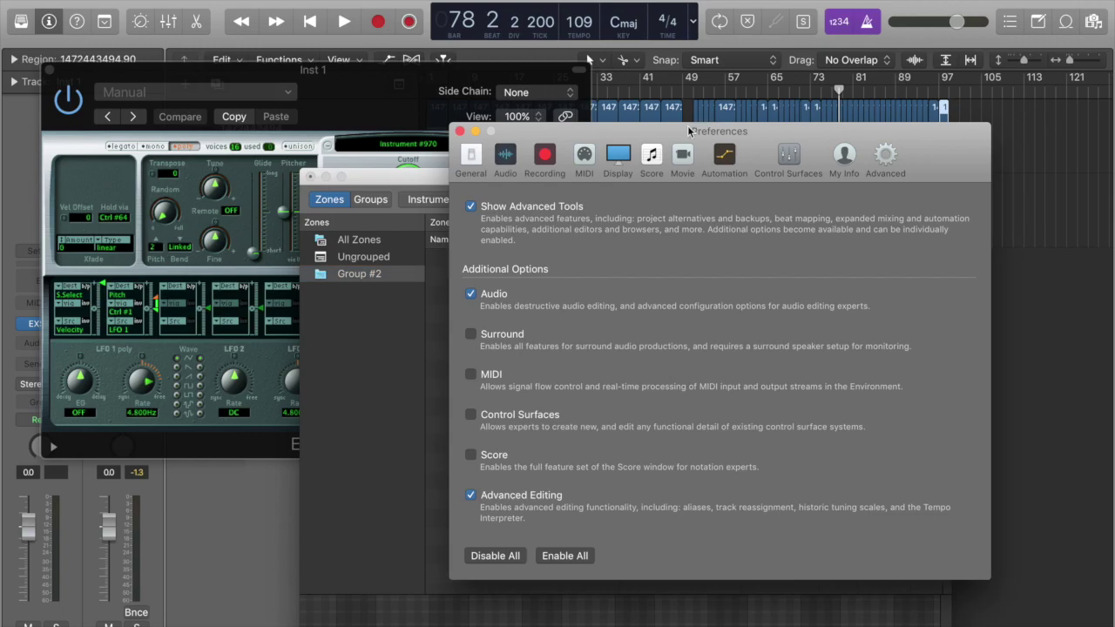
click(461, 132)
click(70, 63)
click(50, 70)
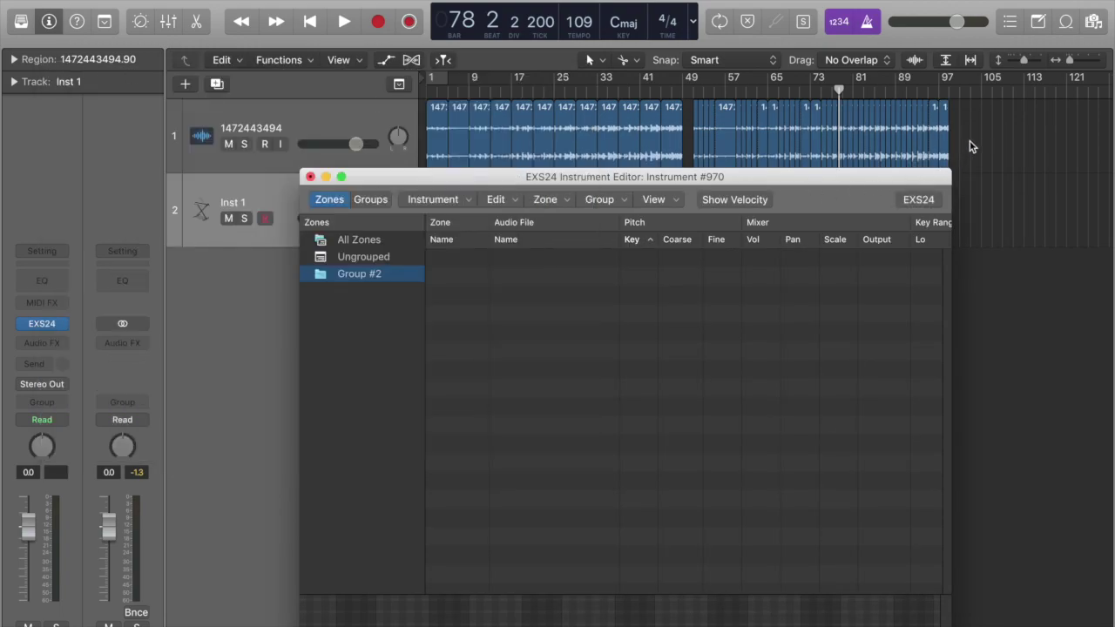
click(251, 151)
Step: Drag the 51 chops into the Zones list, mapped one per key from C1, and audition Zone #1
drag(543, 131, 543, 288)
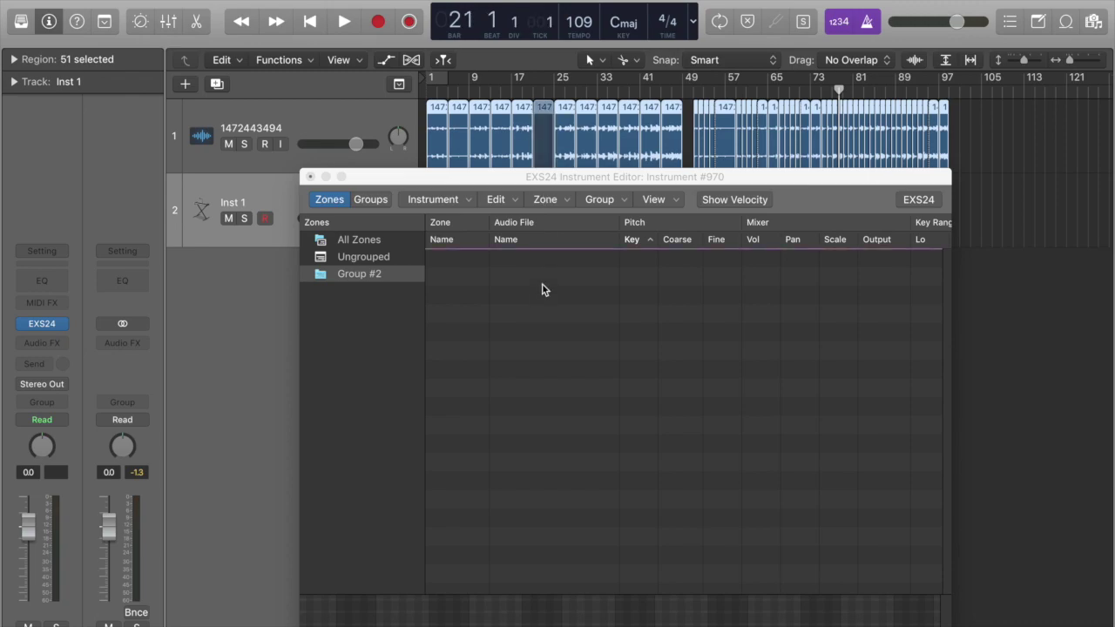
click(740, 339)
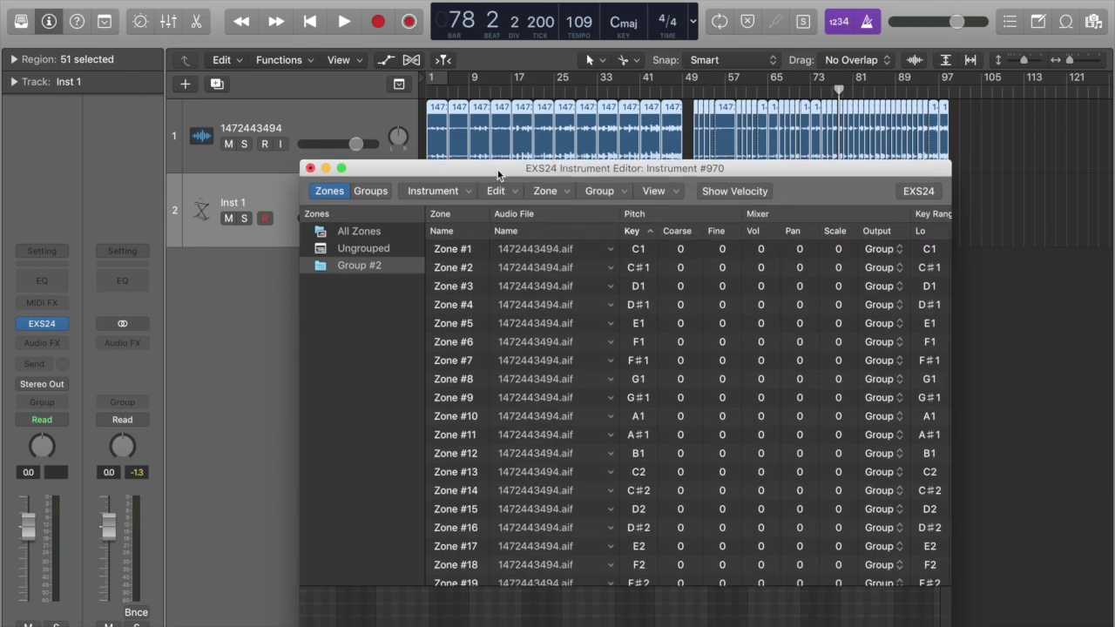
click(534, 159)
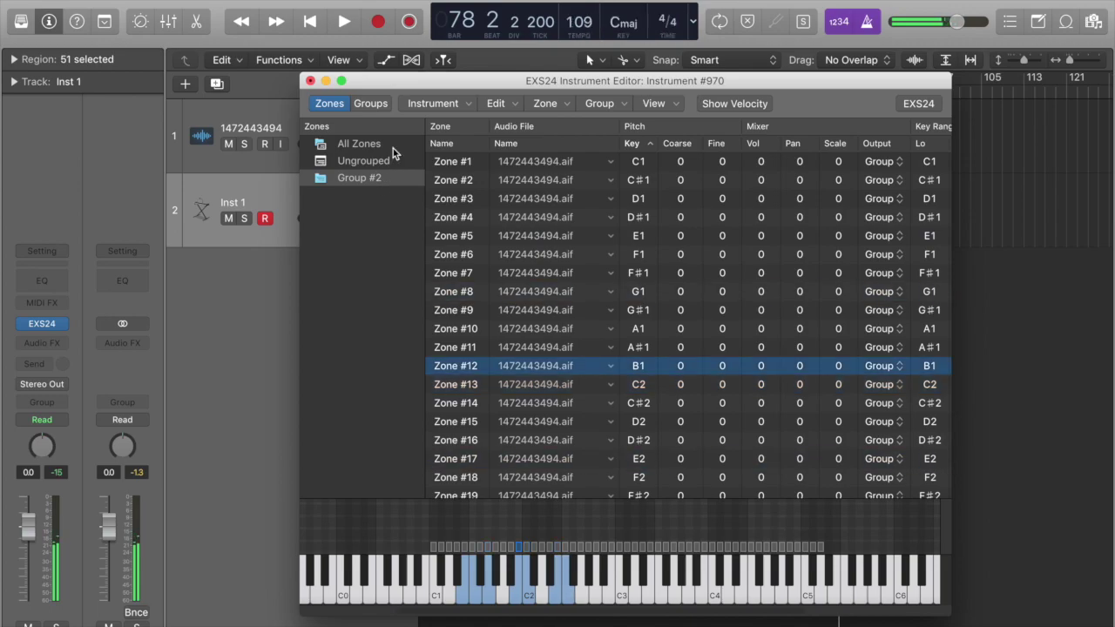
click(373, 105)
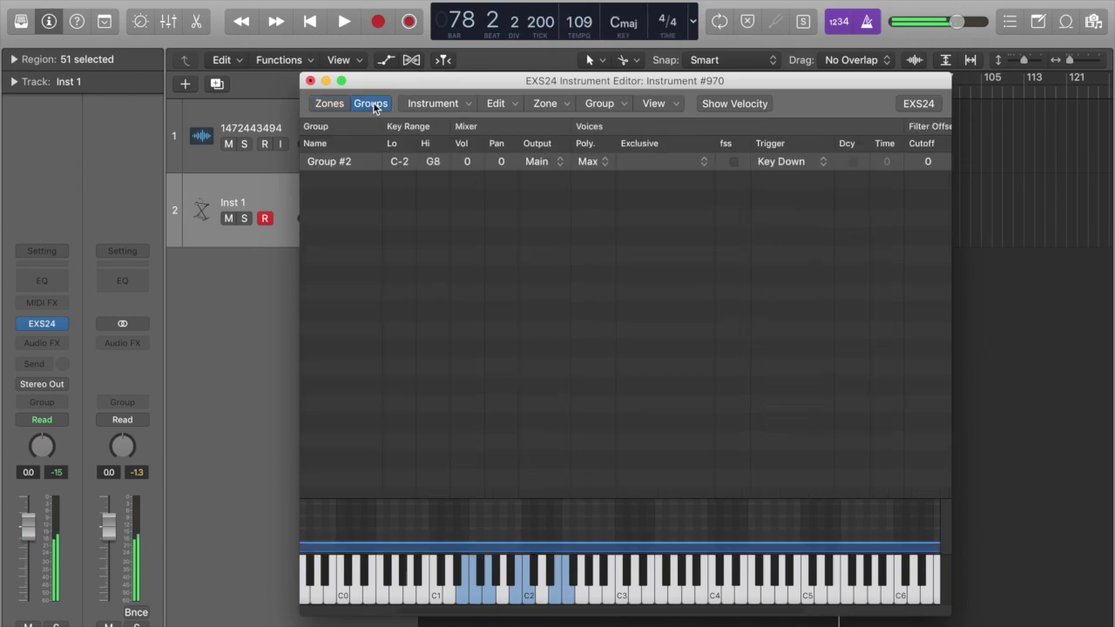
Step: Set Group #2's Poly from Max to 1, then audition the zones around C2
click(327, 105)
drag(513, 88, 590, 243)
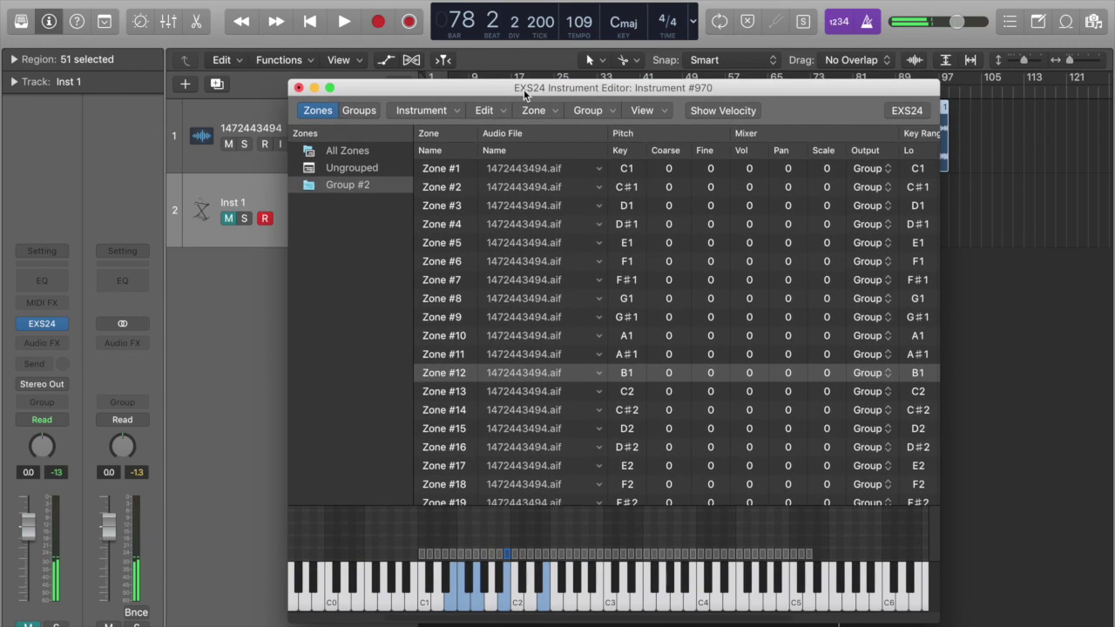
click(378, 109)
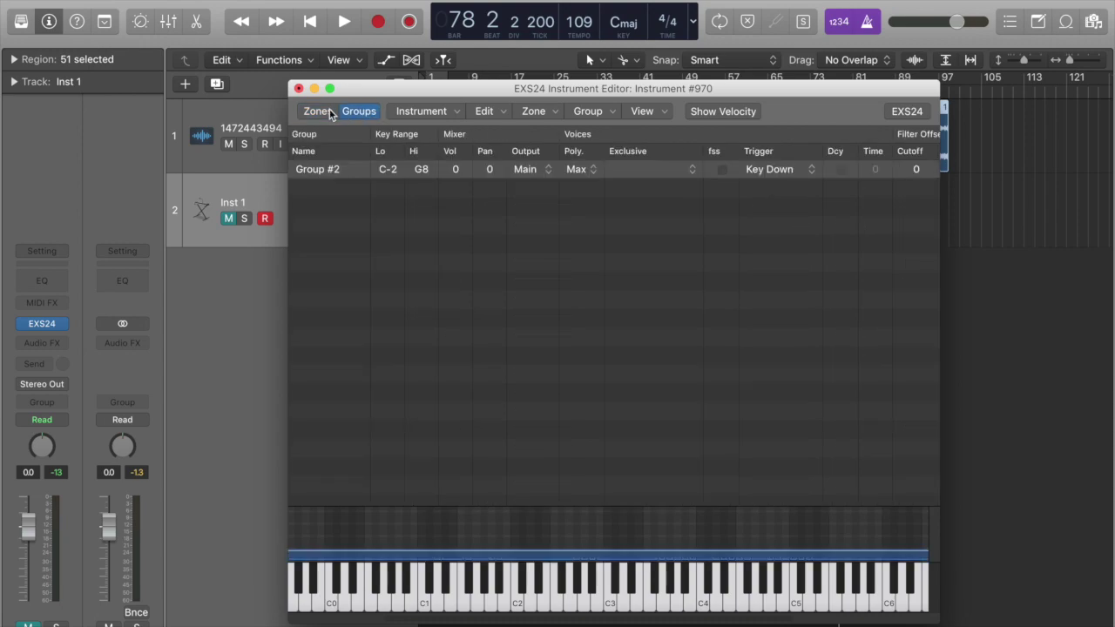
click(578, 169)
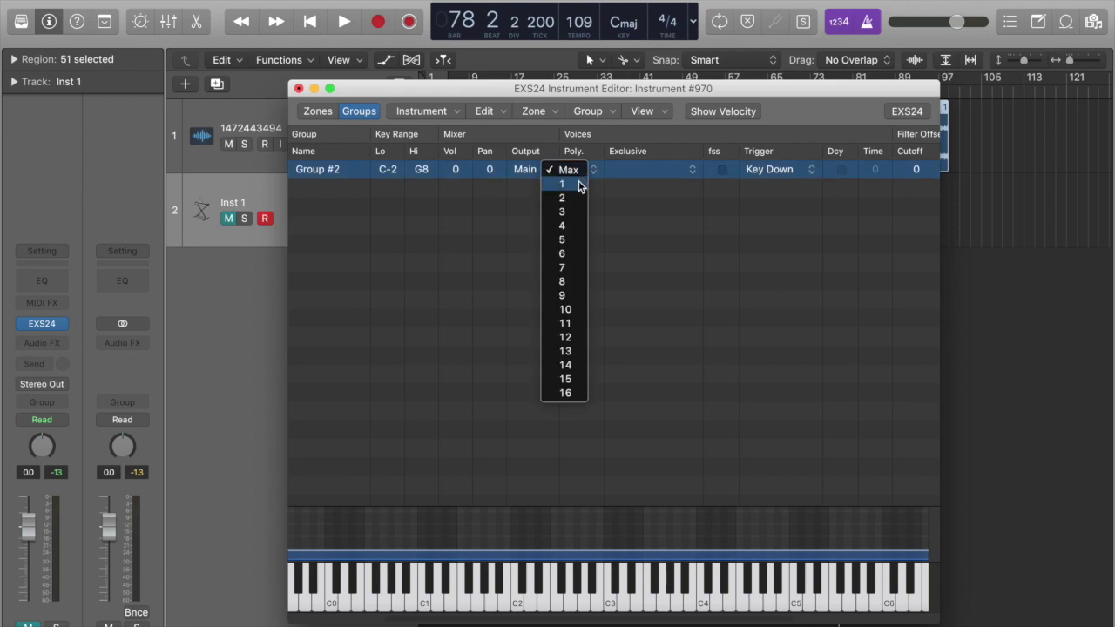
click(571, 181)
click(319, 111)
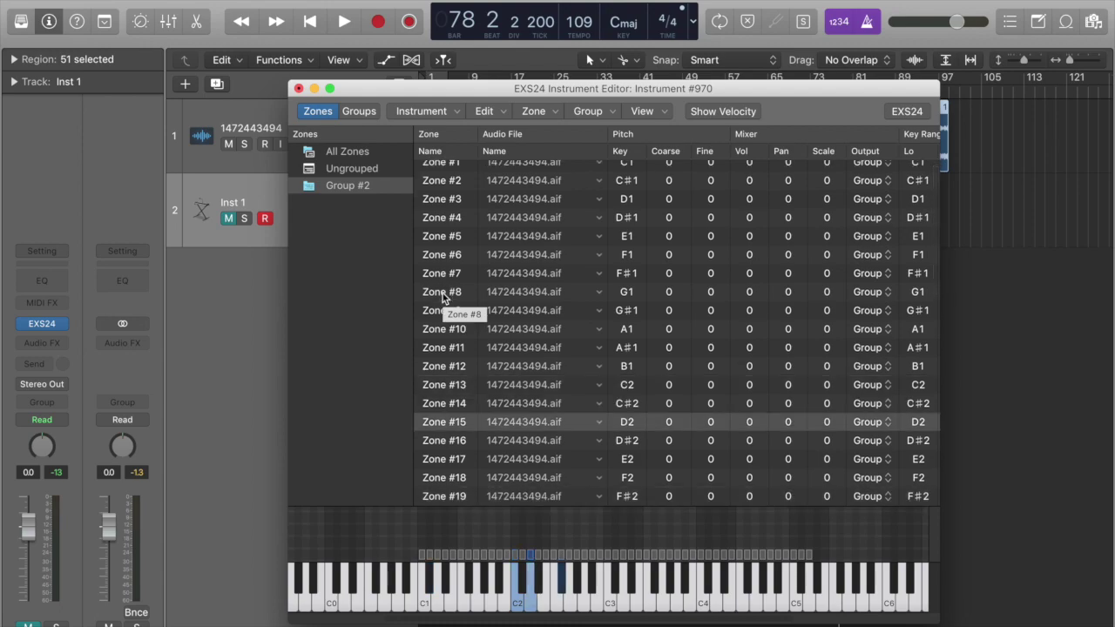
click(232, 218)
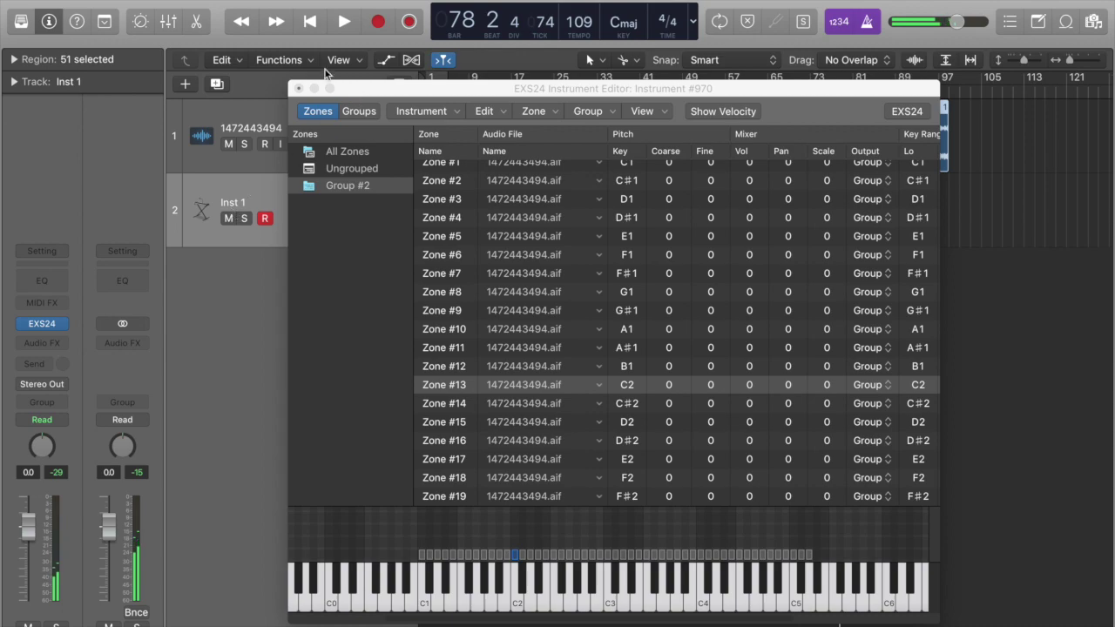
Step: Close the instrument editor and save the instrument as 'Piano chop'
click(299, 88)
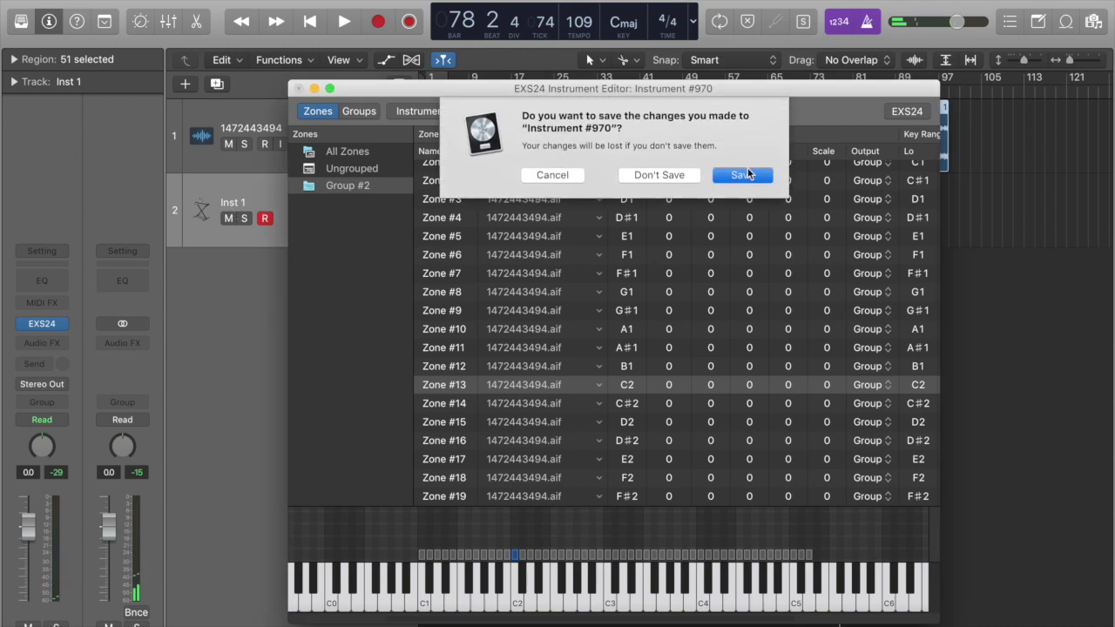
click(745, 174)
text(Piao)
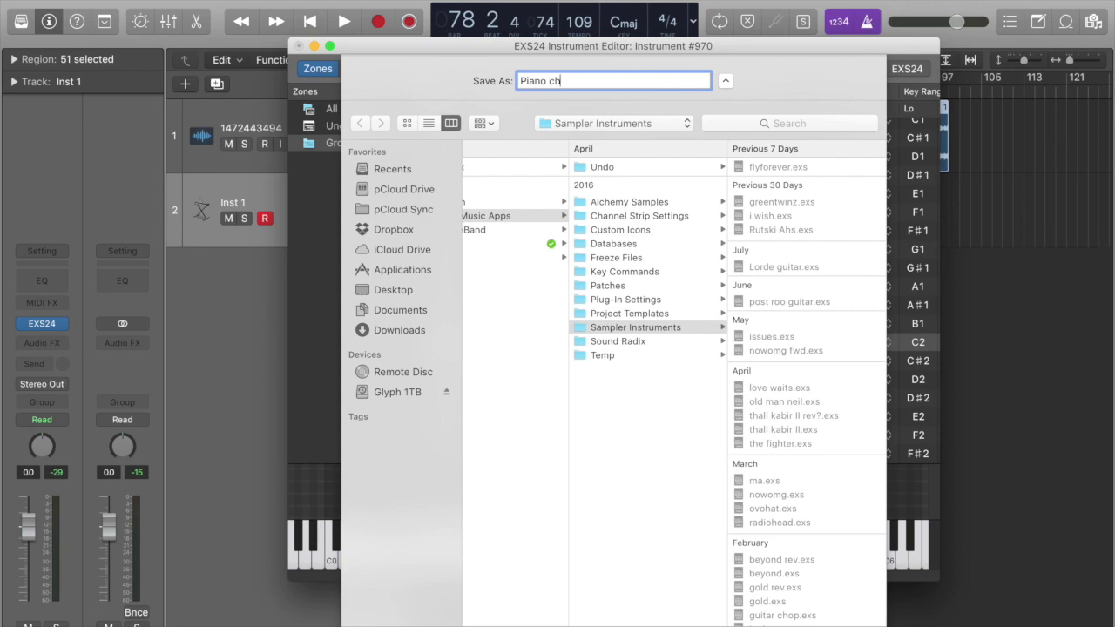
key(Return)
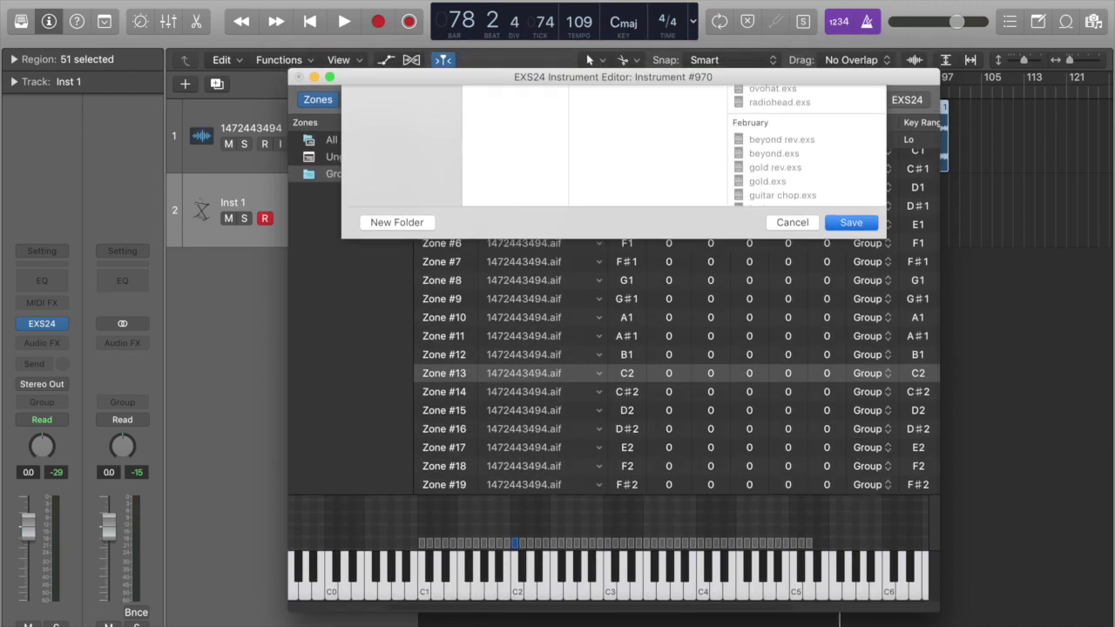
Step: Delete all the chop regions and the original audio track 1
click(747, 166)
key(super+a)
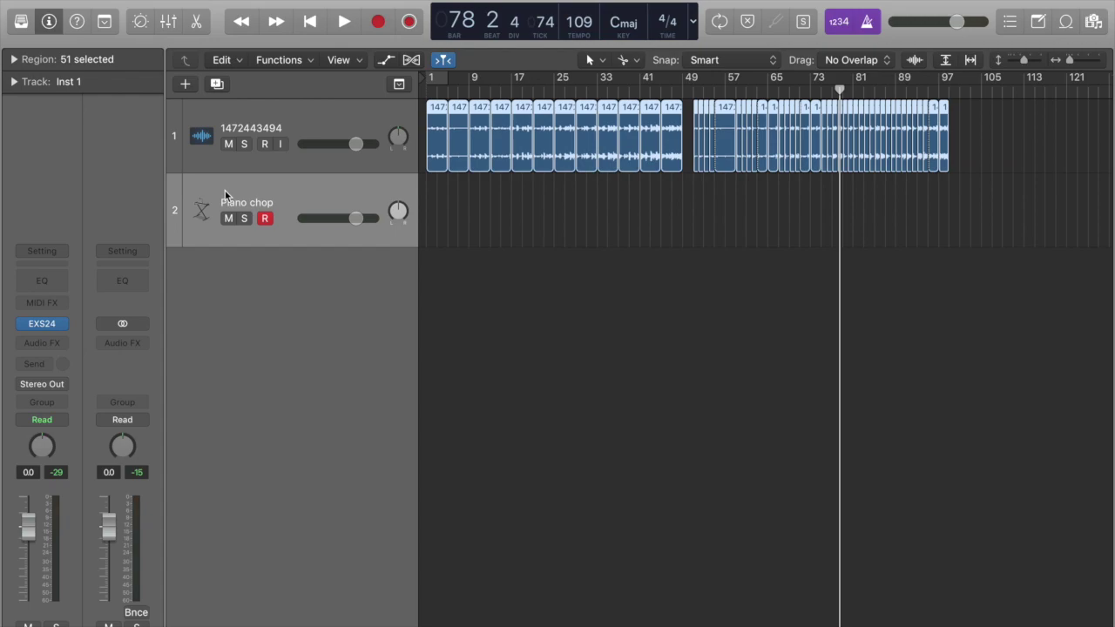
key(Delete)
click(298, 118)
key(super+BackSpace)
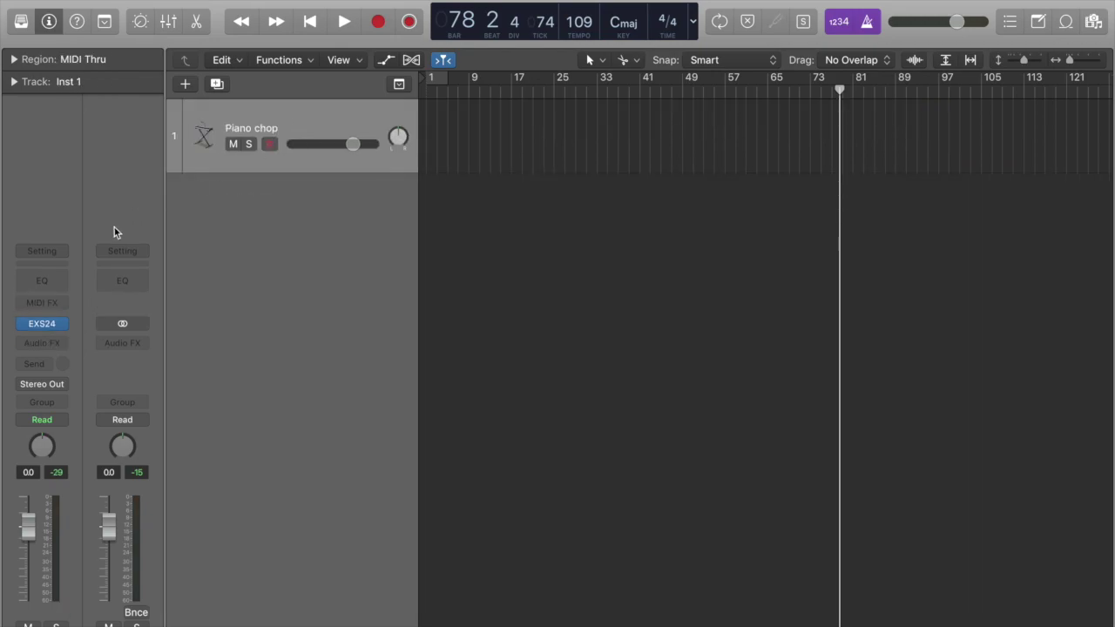
Step: In the EXS24 window, set the ENV2 amp attack to zero and raise Tune to about +11
click(43, 331)
drag(352, 93, 613, 74)
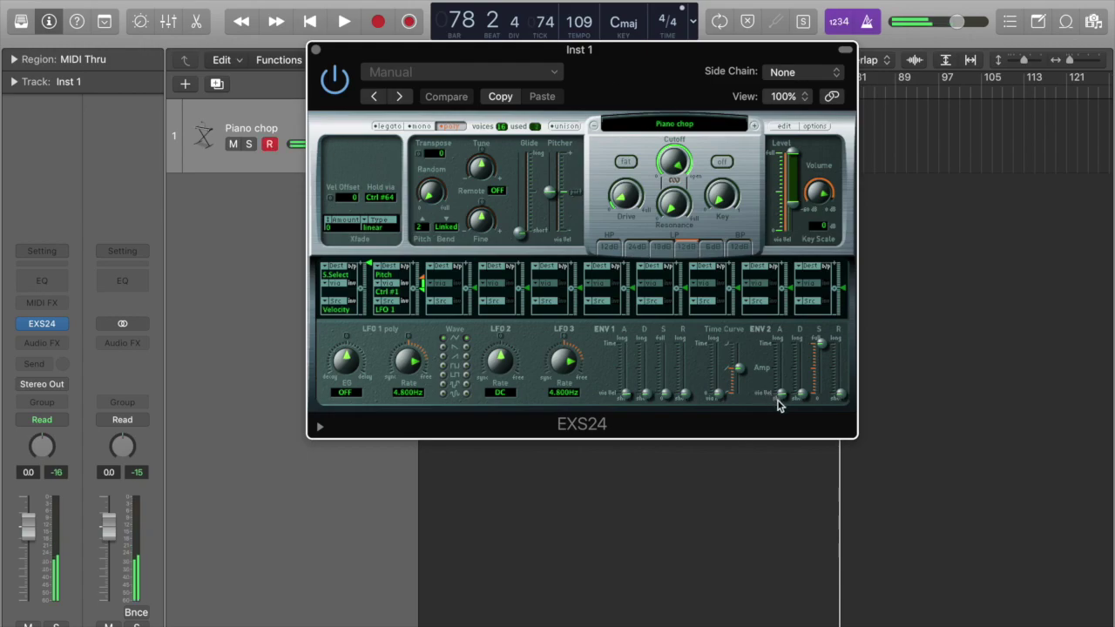
drag(781, 399, 781, 380)
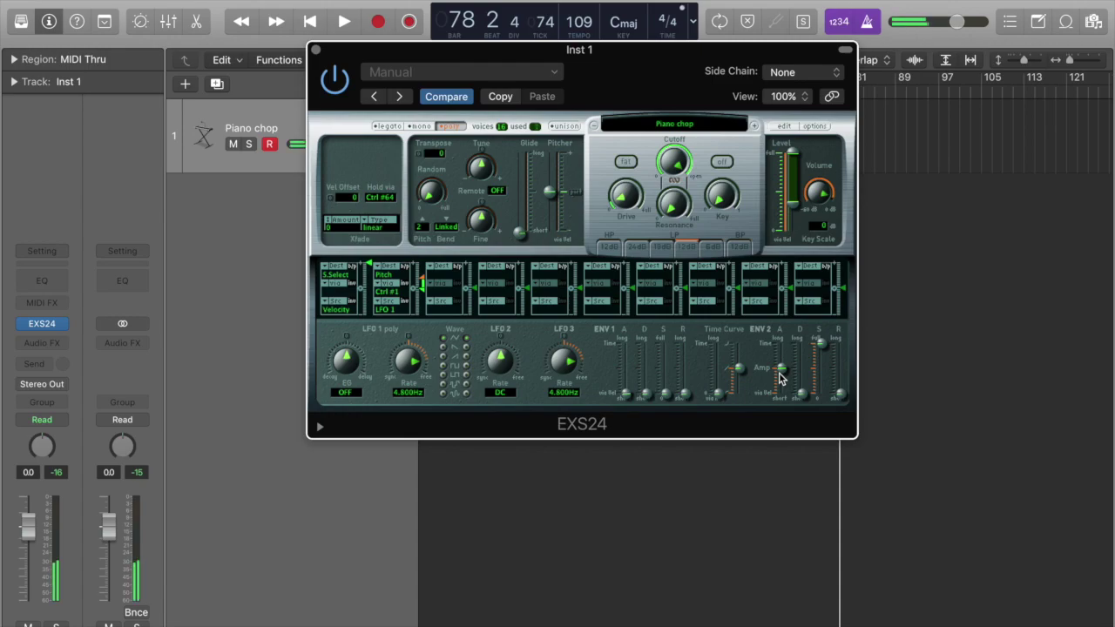
drag(779, 372, 784, 459)
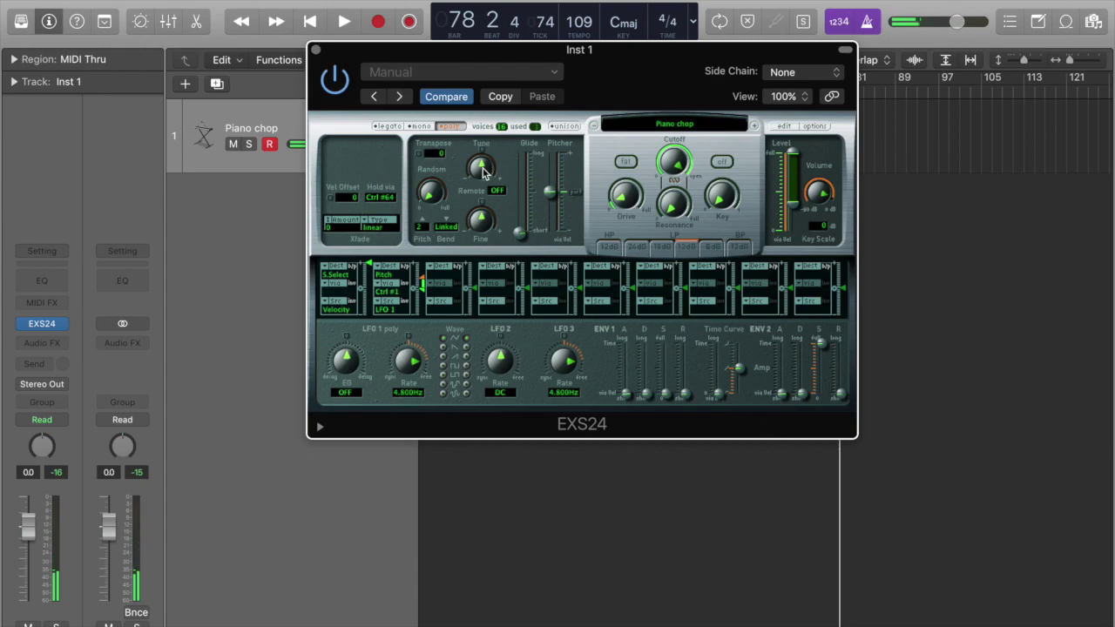
drag(484, 172, 498, 149)
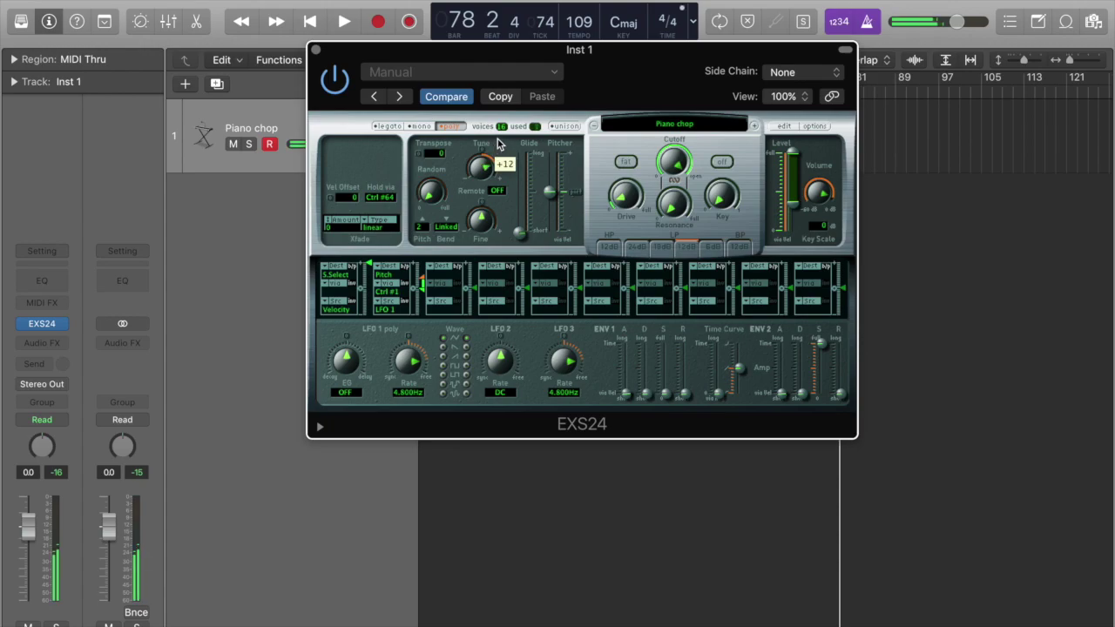
drag(498, 146, 498, 145)
Step: Select Zones #1 through #51 in the zone editor and tick Reverse for all of them
click(783, 127)
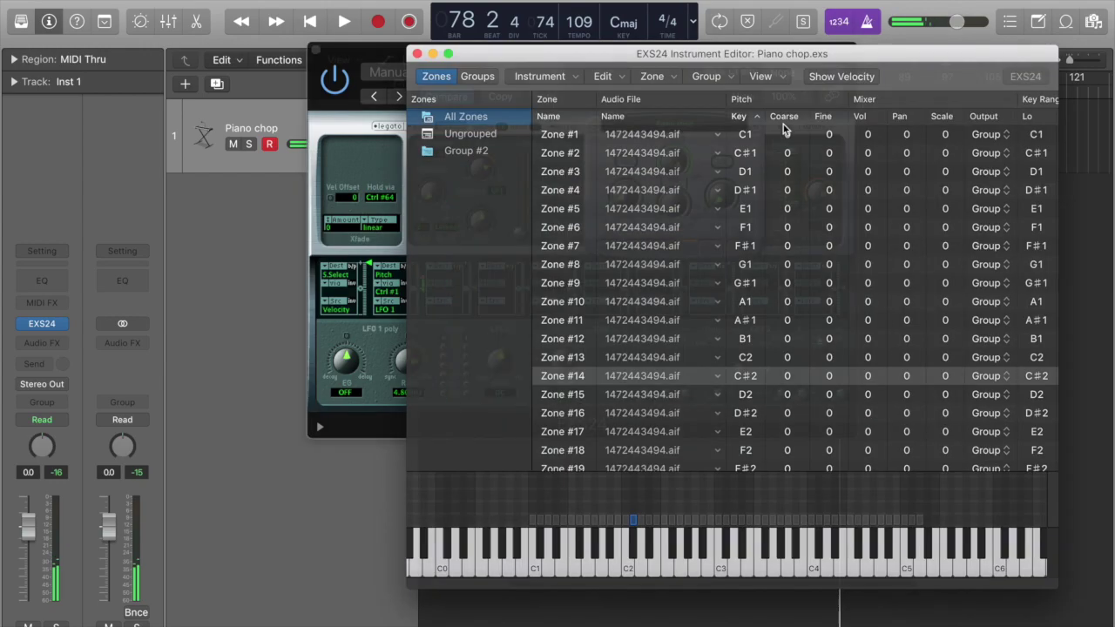
scroll(722, 270, right, 5)
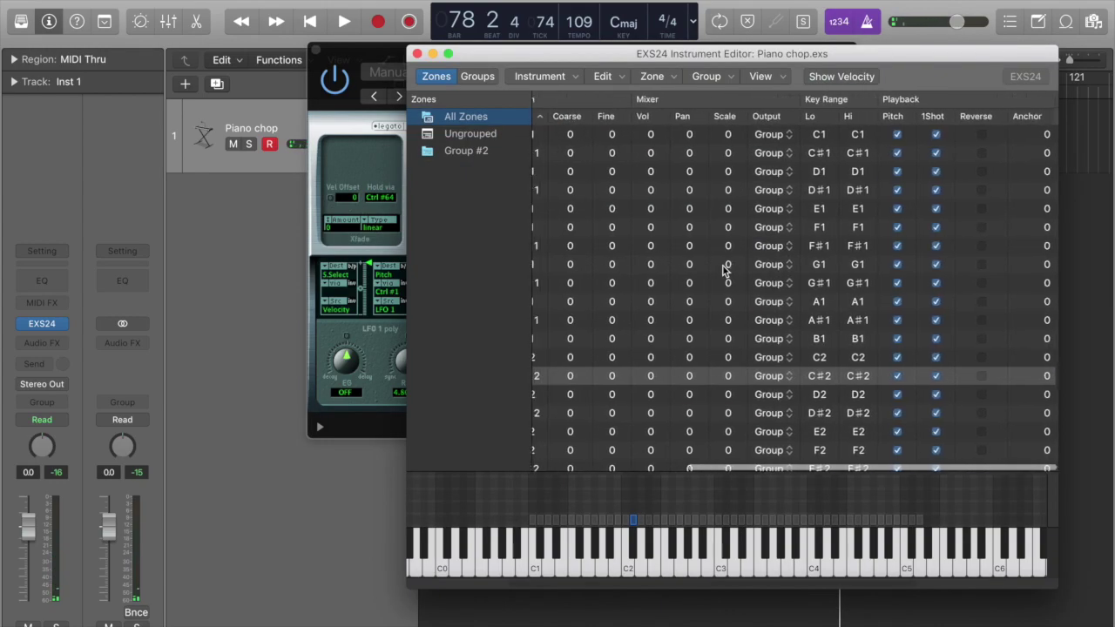
scroll(722, 270, left, 5)
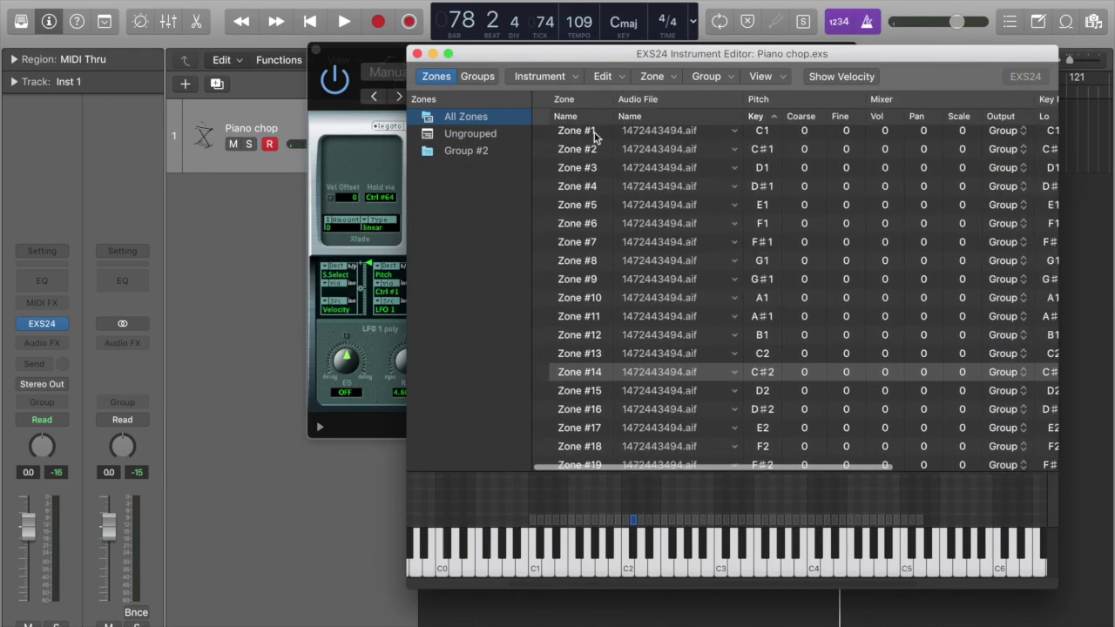
click(659, 138)
scroll(659, 192, down, 10)
shift+click(667, 462)
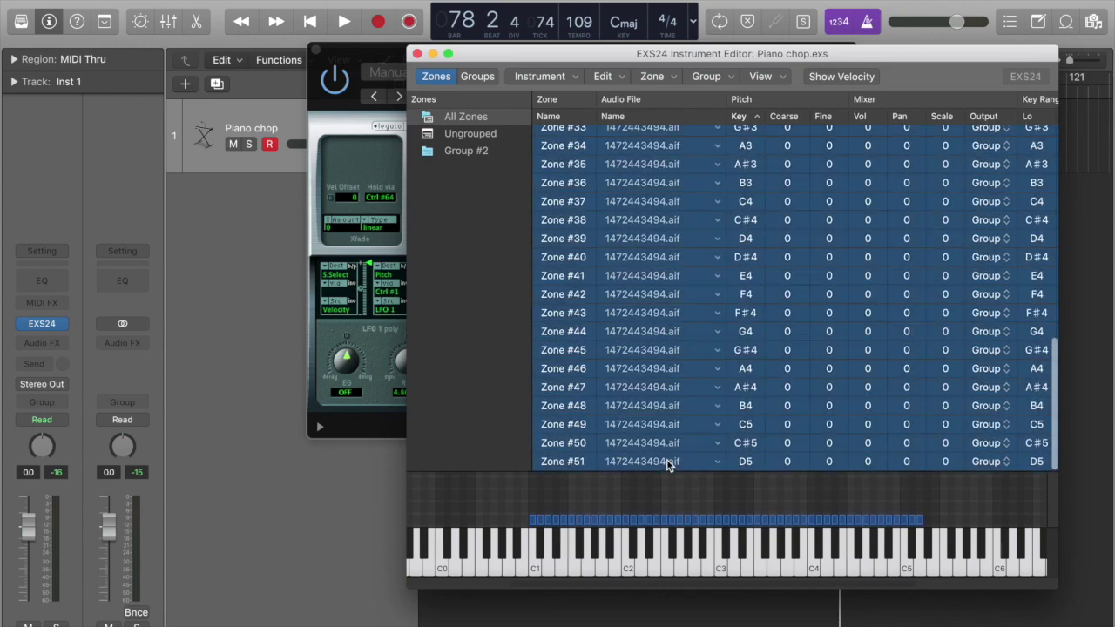
scroll(667, 465, right, 5)
scroll(984, 323, right, 3)
click(988, 301)
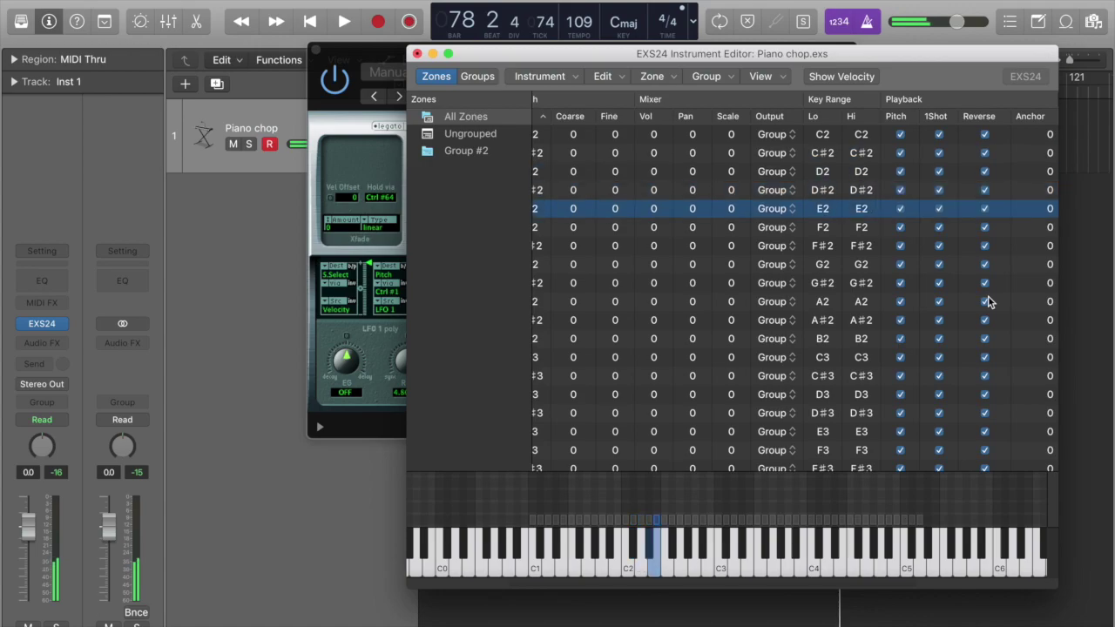
Step: Close the EXS24 editor without saving, close the sampler window, and return the playhead to bar 1
click(417, 54)
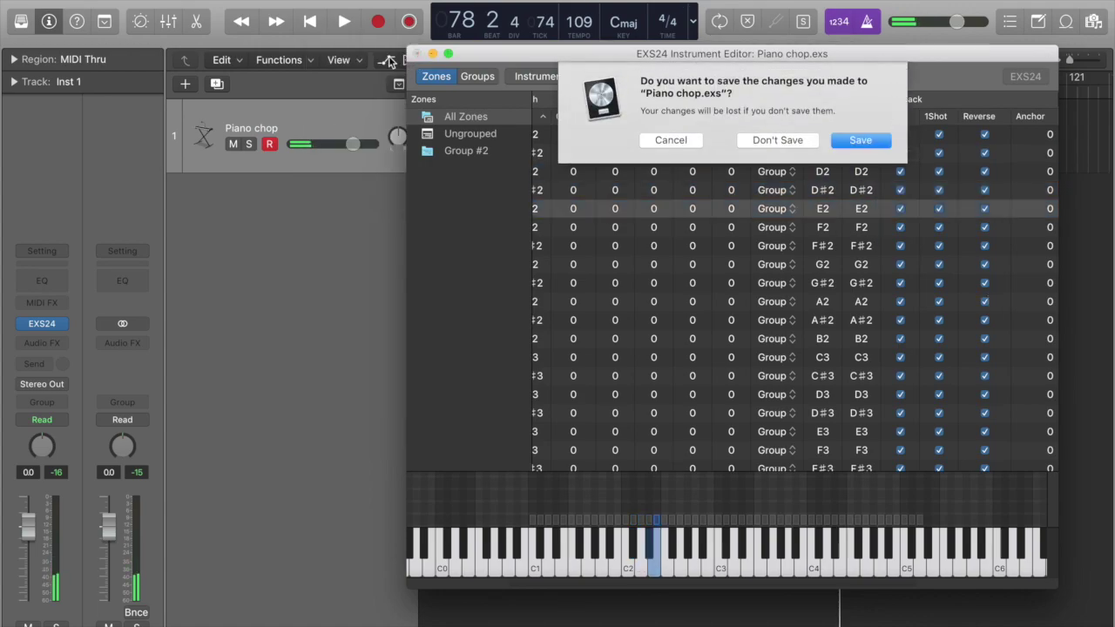
click(787, 141)
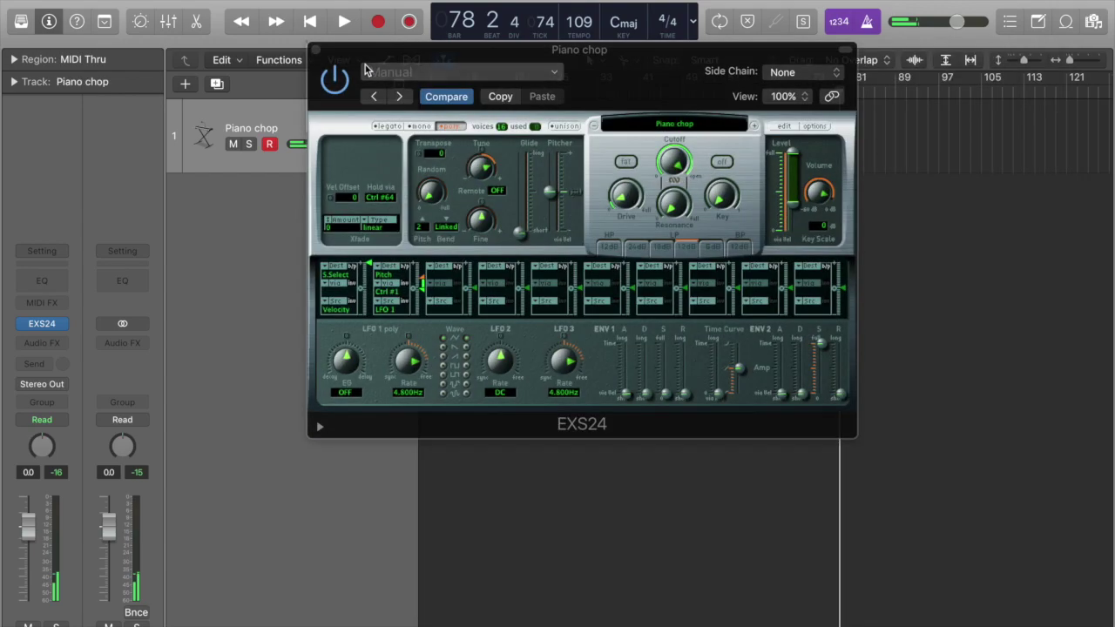
click(313, 48)
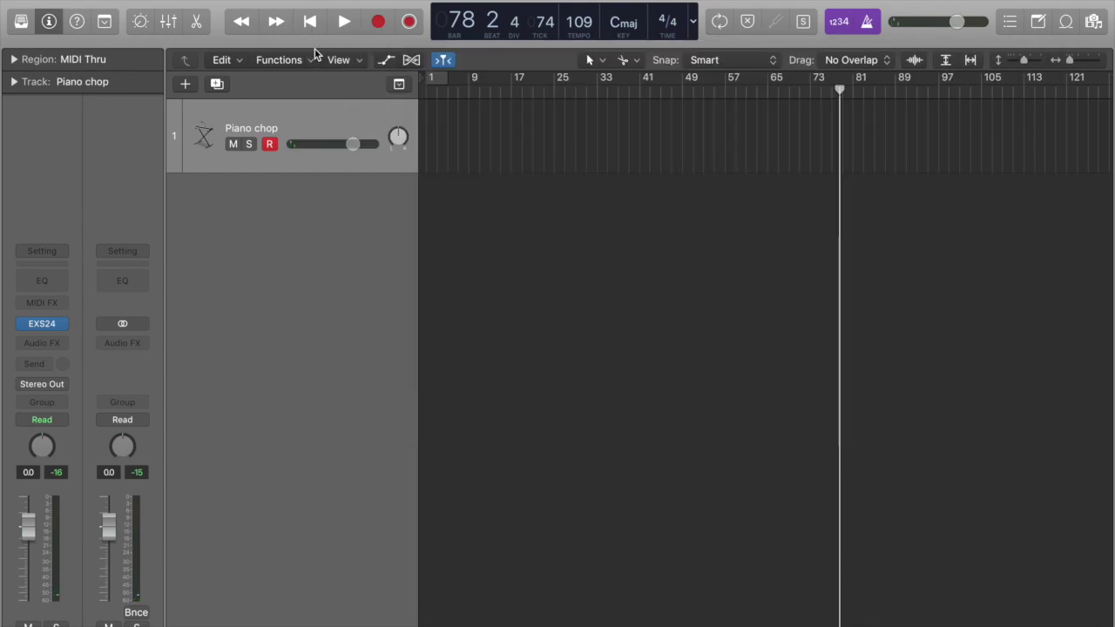
click(532, 84)
key(Return)
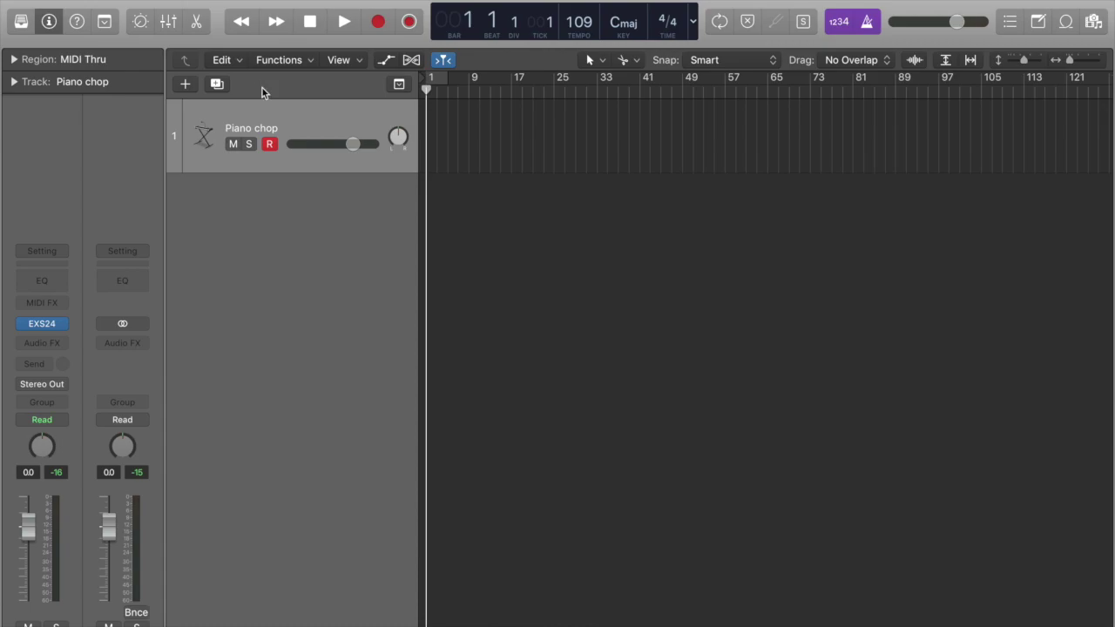